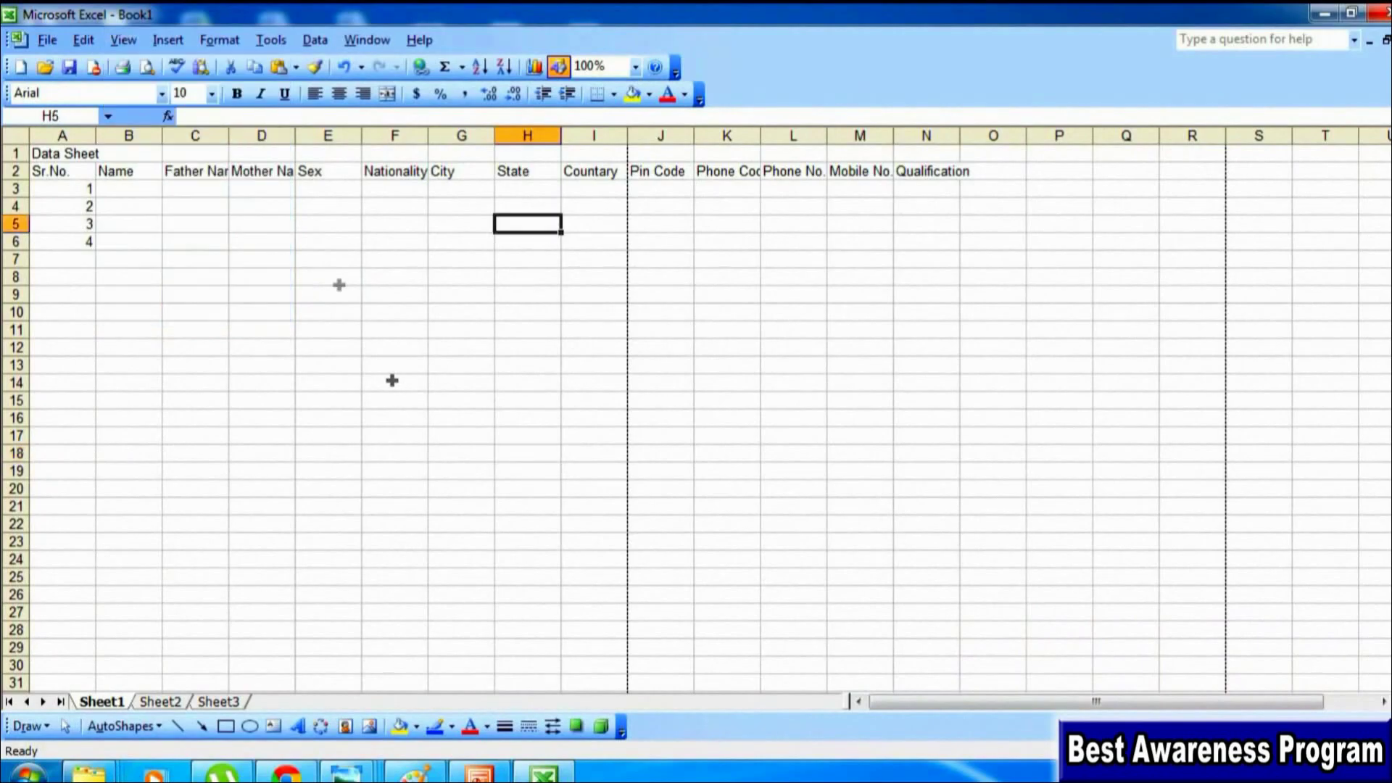
Step: Open the View menu to see the view options for the Data Sheet workbook
{"action": "left_click", "coordinate": [125, 41]}
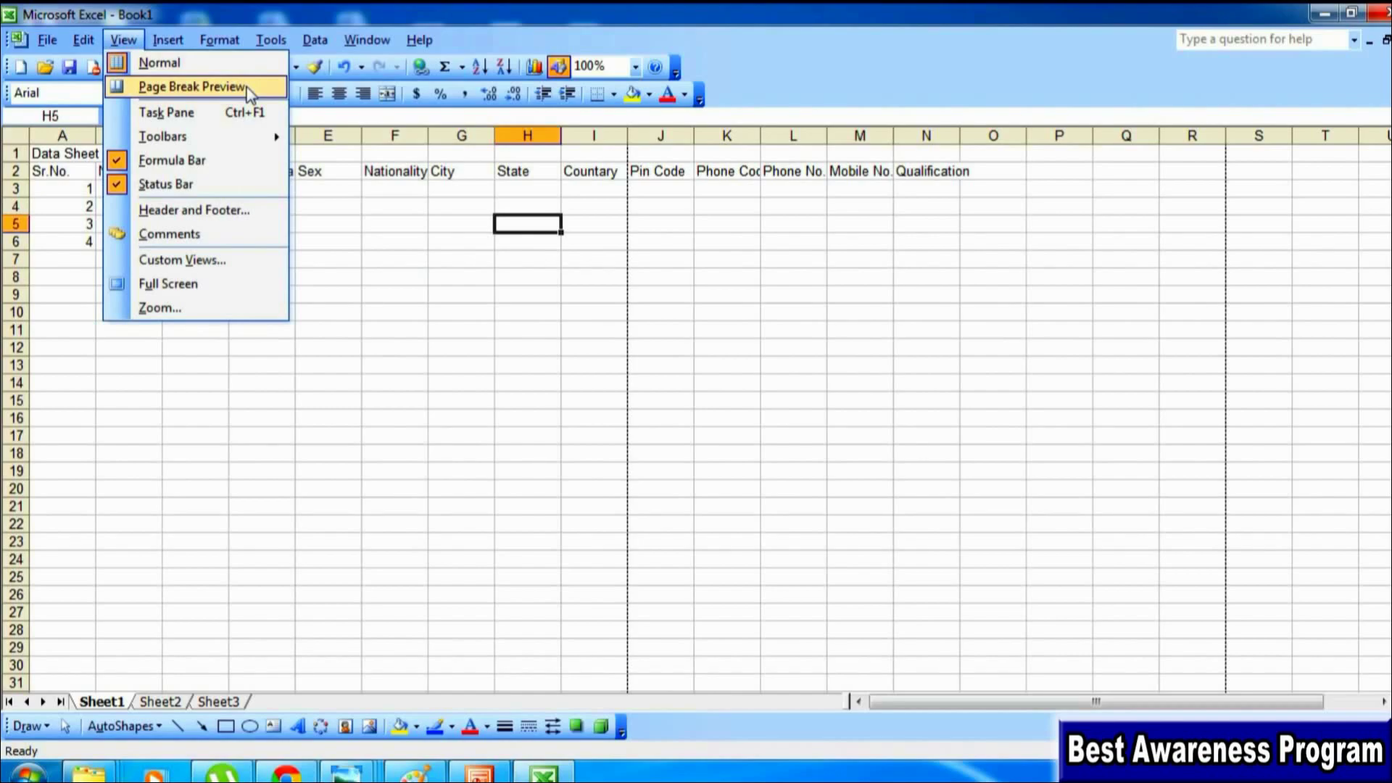
Step: Switch to Page Break Preview and drag the bottom page border down to row 39
{"action": "left_click", "coordinate": [247, 87]}
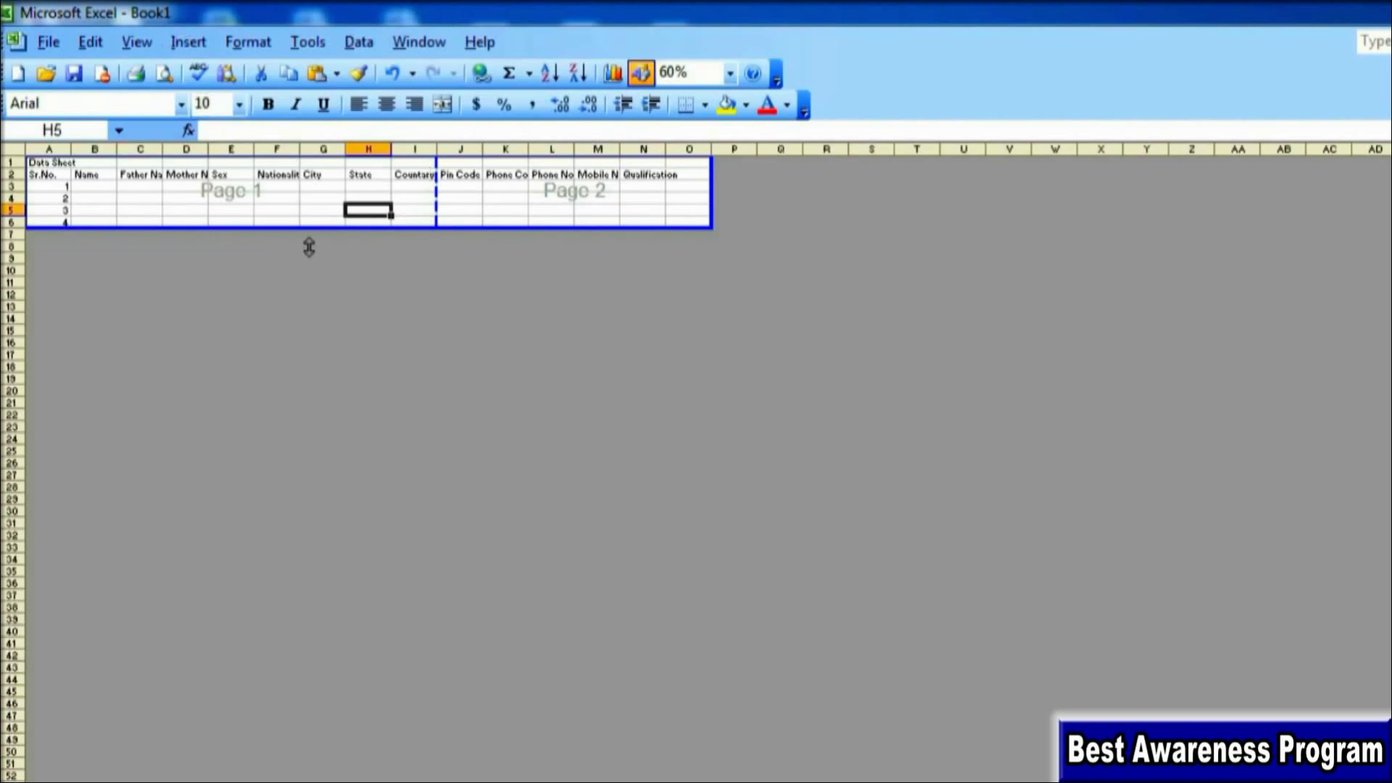
{"action": "left_click_drag", "start_coordinate": [310, 247], "coordinate": [310, 247]}
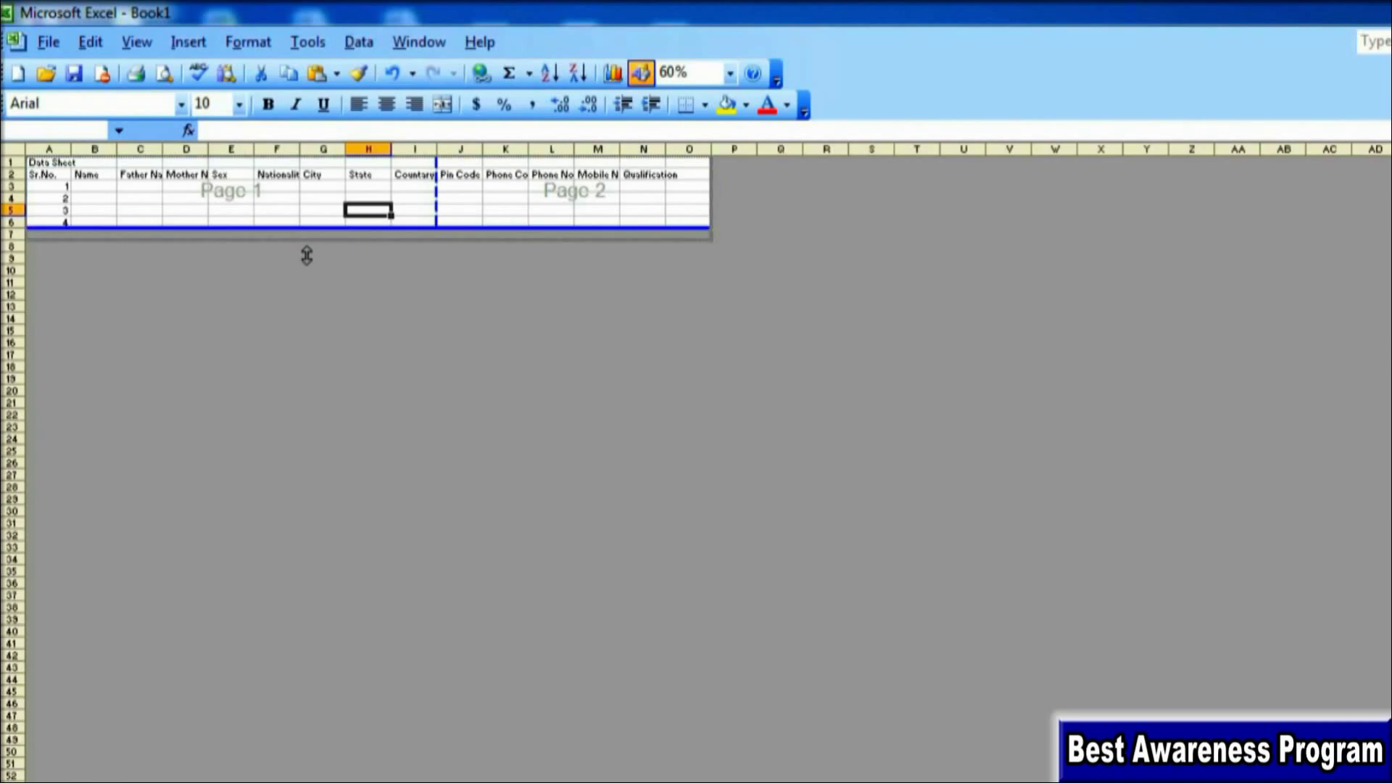
{"action": "mouse_move", "coordinate": [310, 247]}
{"action": "left_mouse_down"}
{"action": "mouse_move", "coordinate": [303, 635]}
{"action": "mouse_move", "coordinate": [284, 637]}
{"action": "left_mouse_up"}
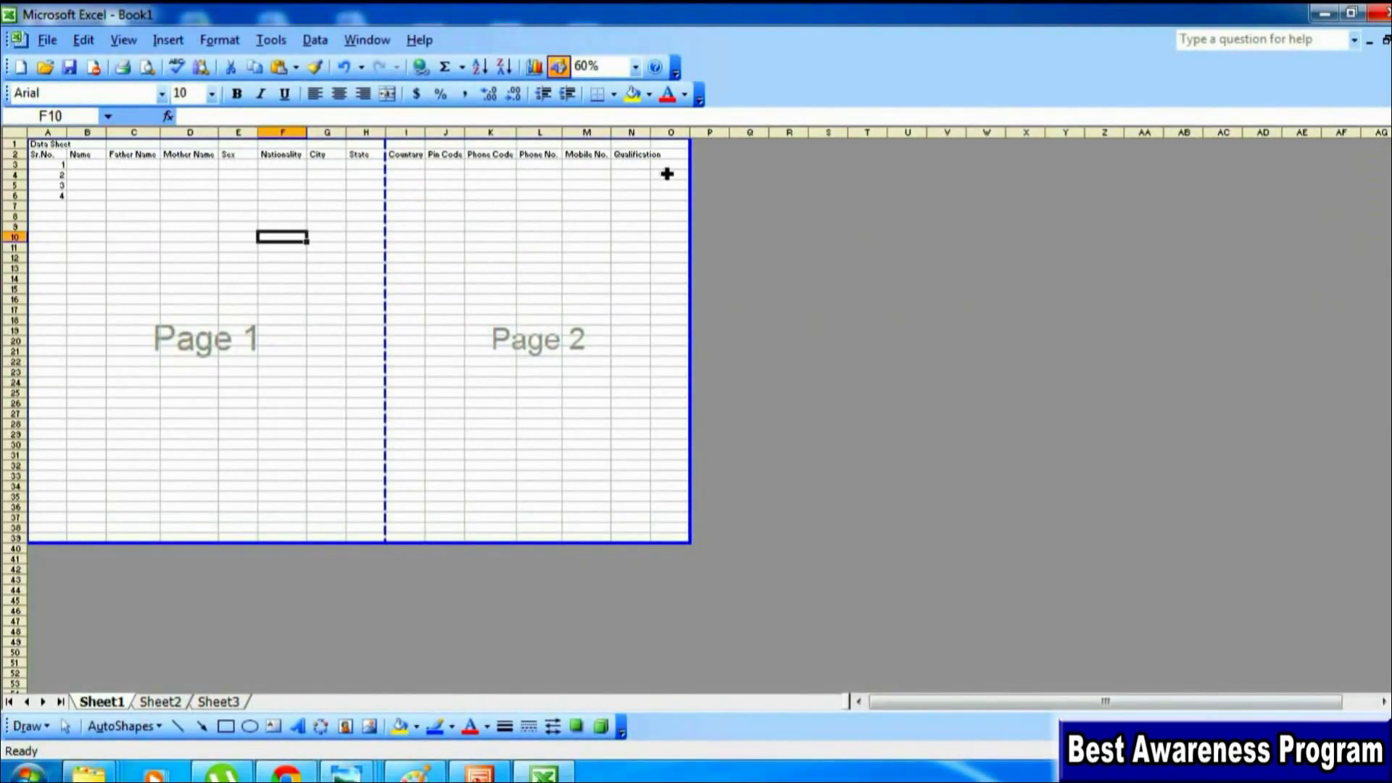
{"action": "left_click", "coordinate": [48, 40]}
{"action": "left_click", "coordinate": [137, 358]}
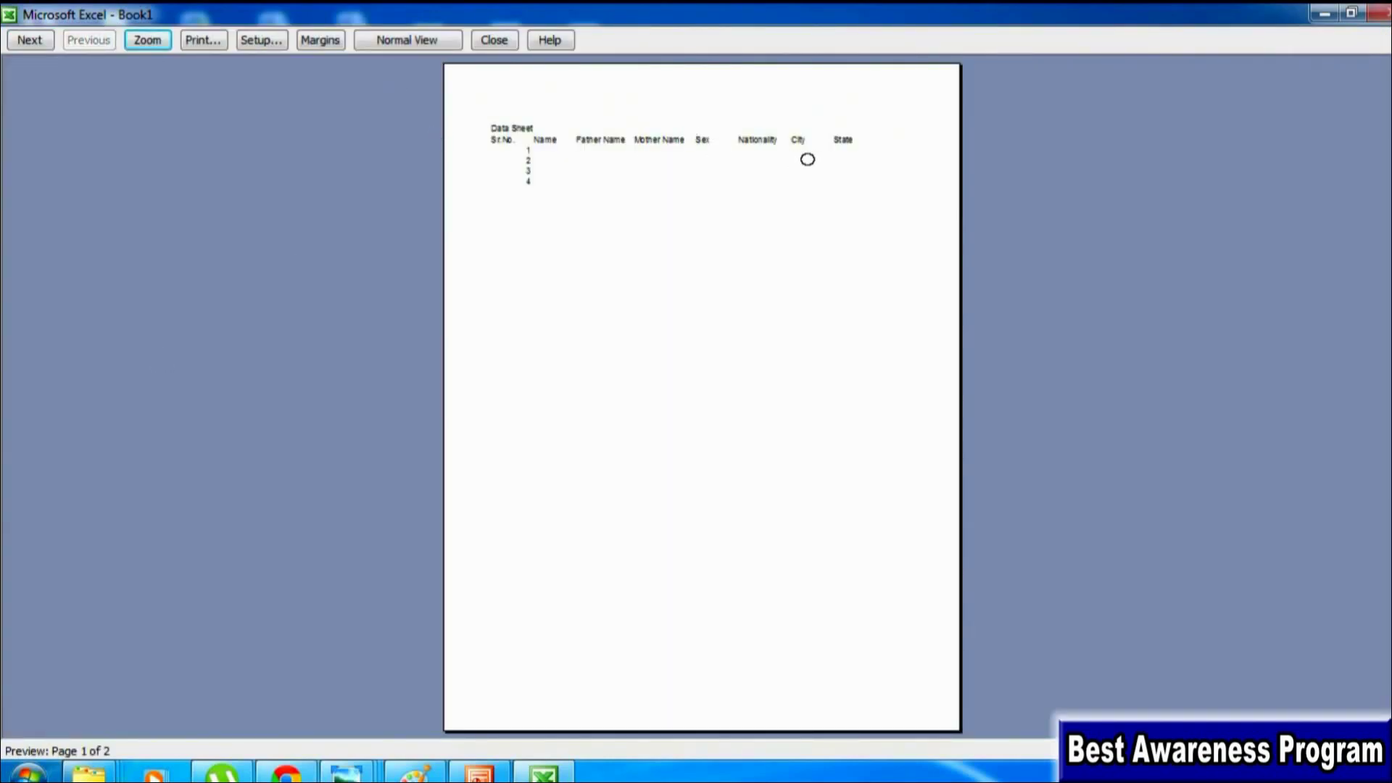
{"action": "scroll", "coordinate": [797, 413], "scroll_direction": "down", "scroll_amount": 1}
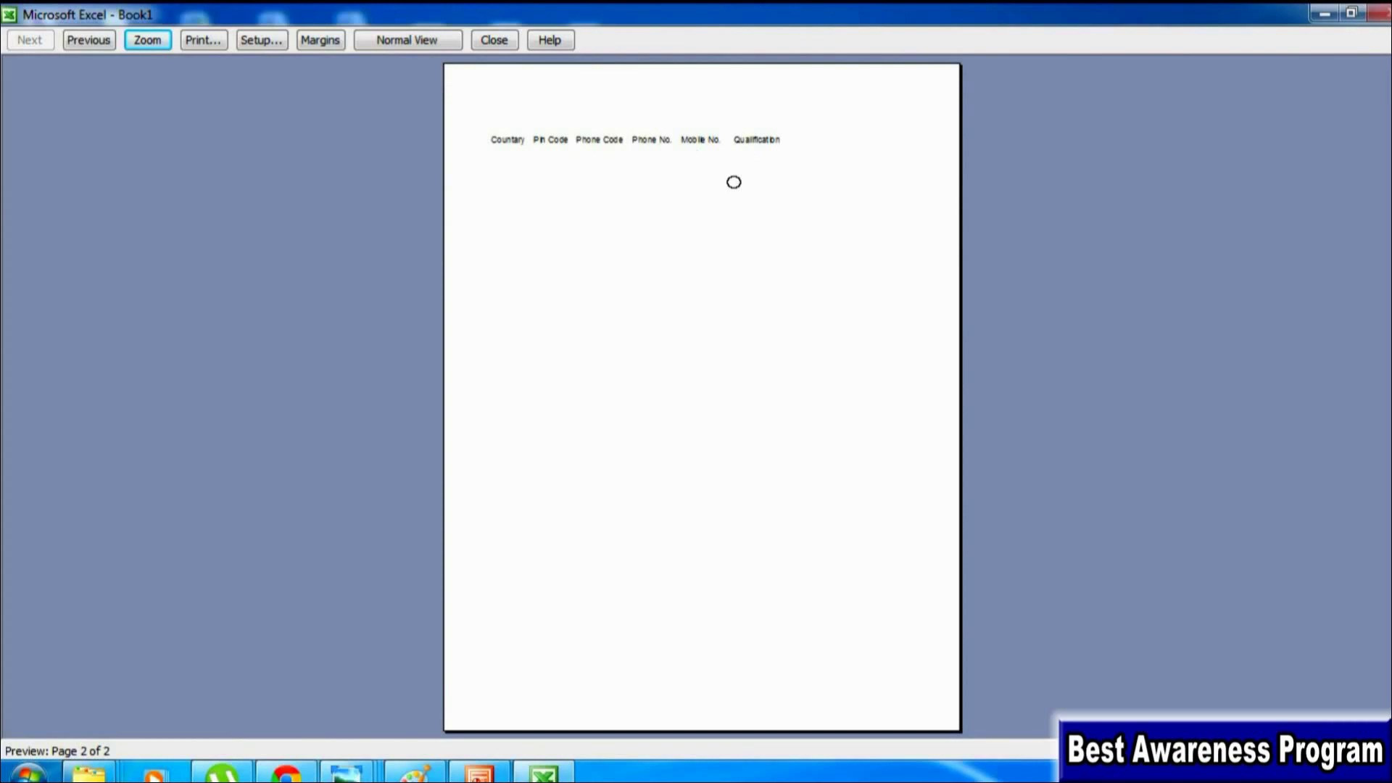
{"action": "key", "text": "Escape"}
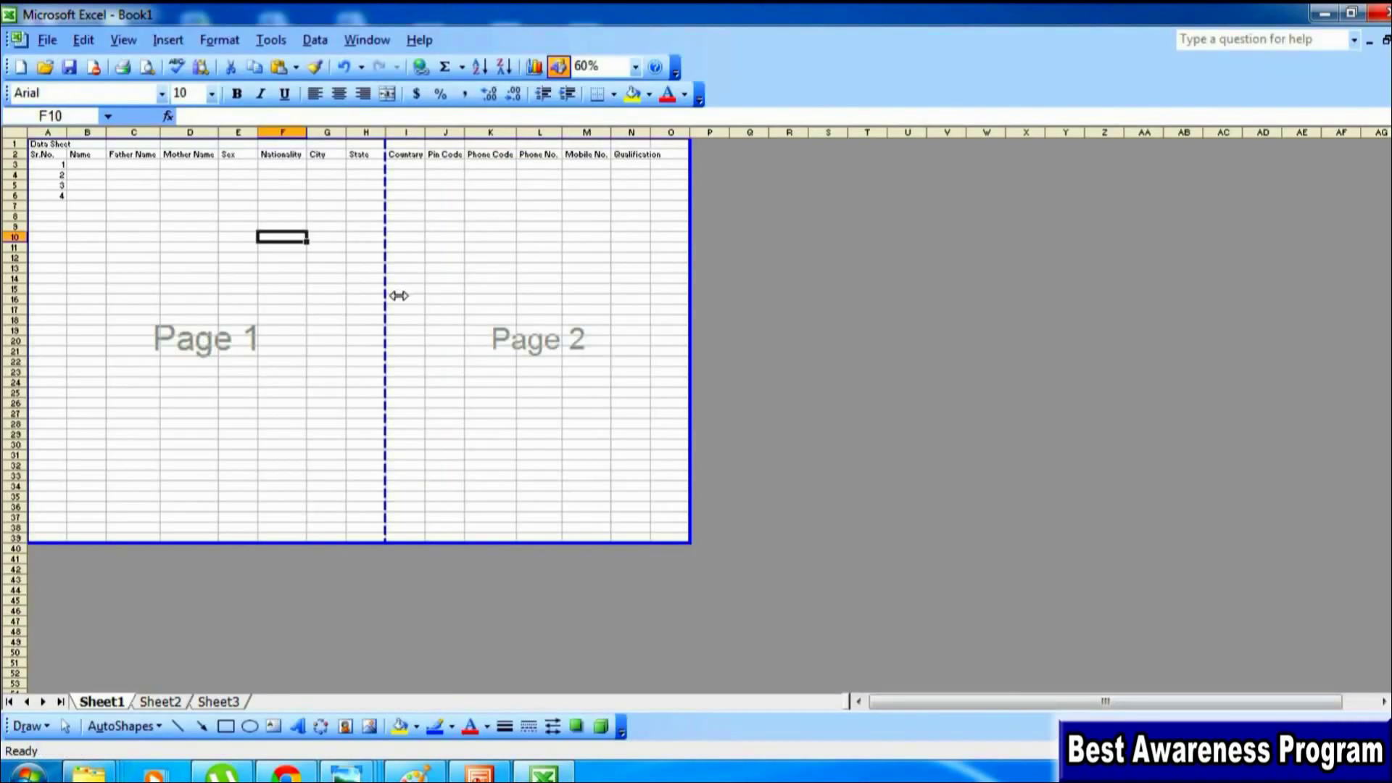
Step: Drag the vertical page break past column N so all columns fit on Page 1, and check Print Preview
{"action": "left_click_drag", "start_coordinate": [404, 305], "coordinate": [404, 306]}
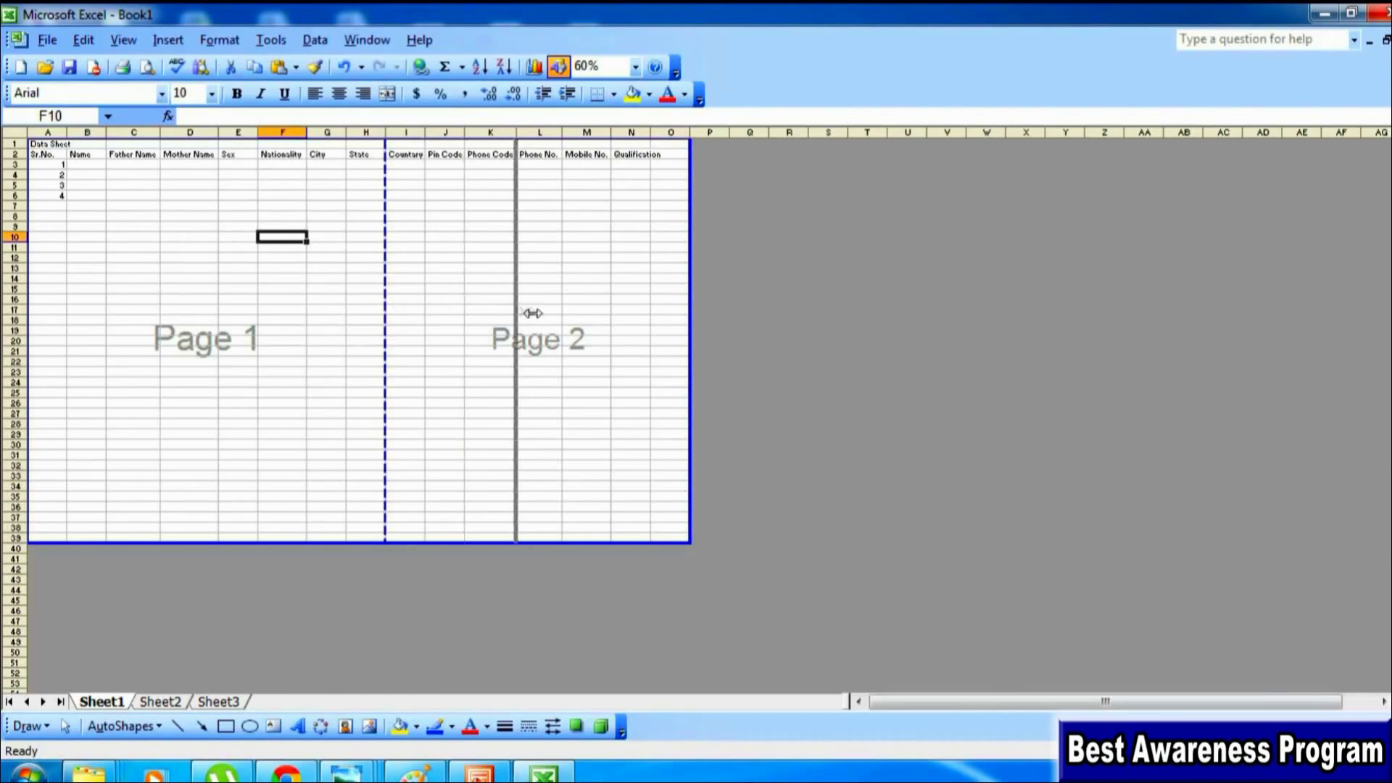
{"action": "left_click_drag", "start_coordinate": [415, 304], "coordinate": [690, 305]}
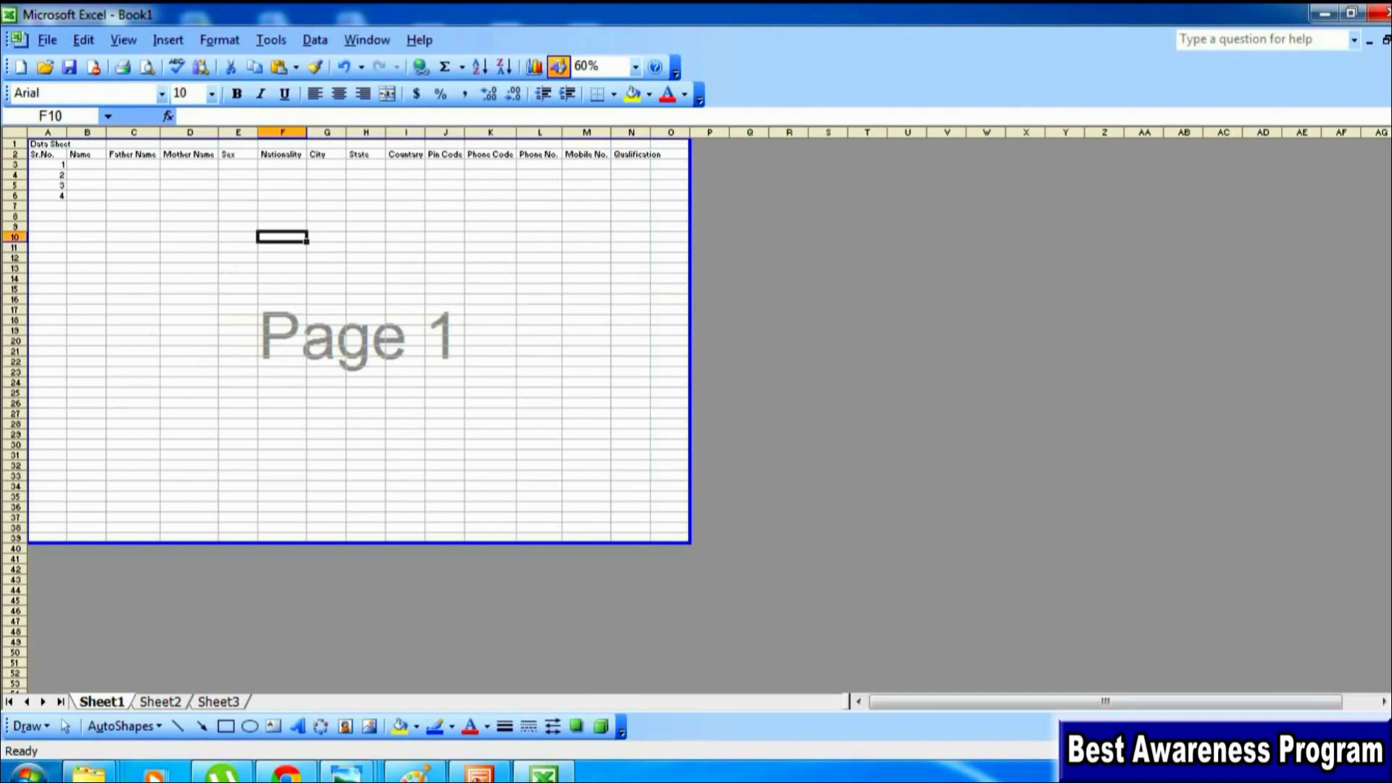
{"action": "left_click", "coordinate": [47, 40]}
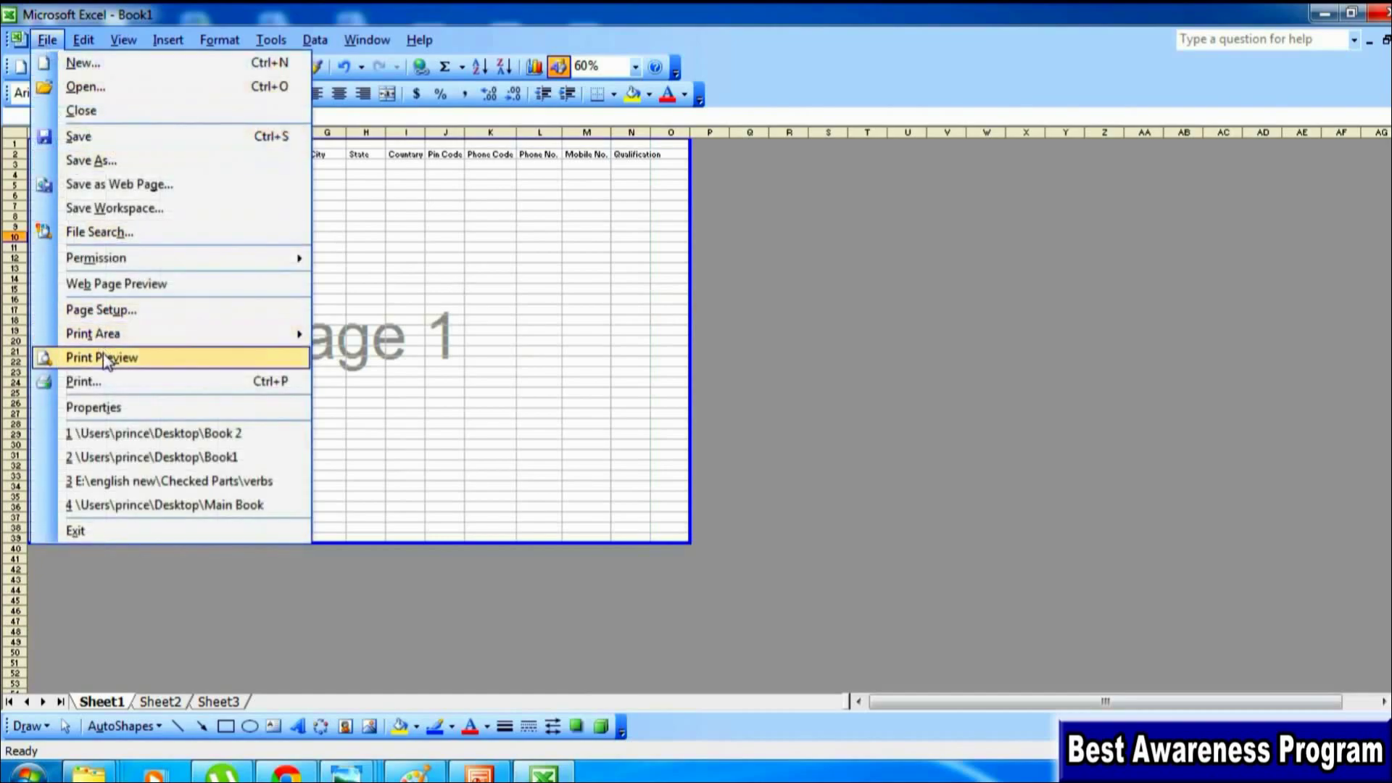
{"action": "left_click", "coordinate": [103, 355]}
{"action": "key", "text": "Escape"}
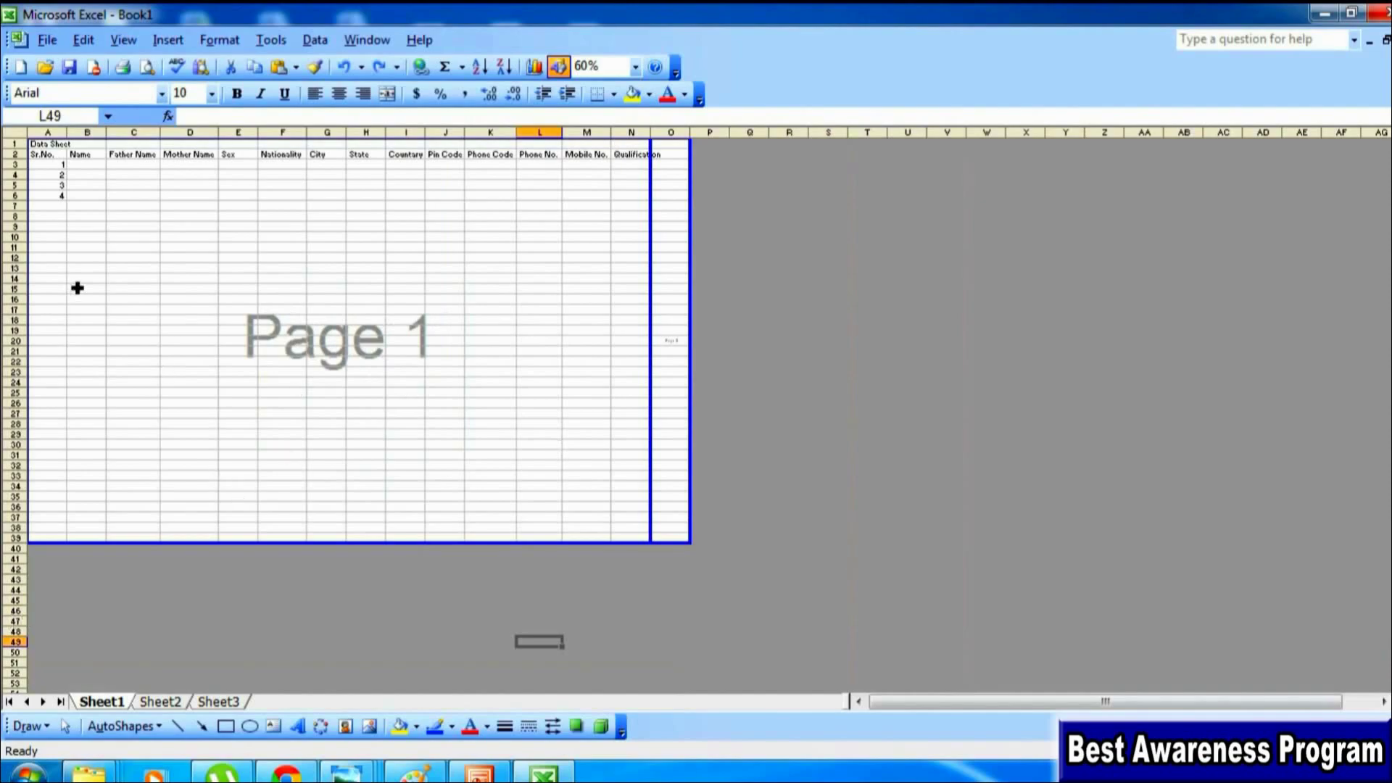
{"action": "left_click", "coordinate": [124, 40]}
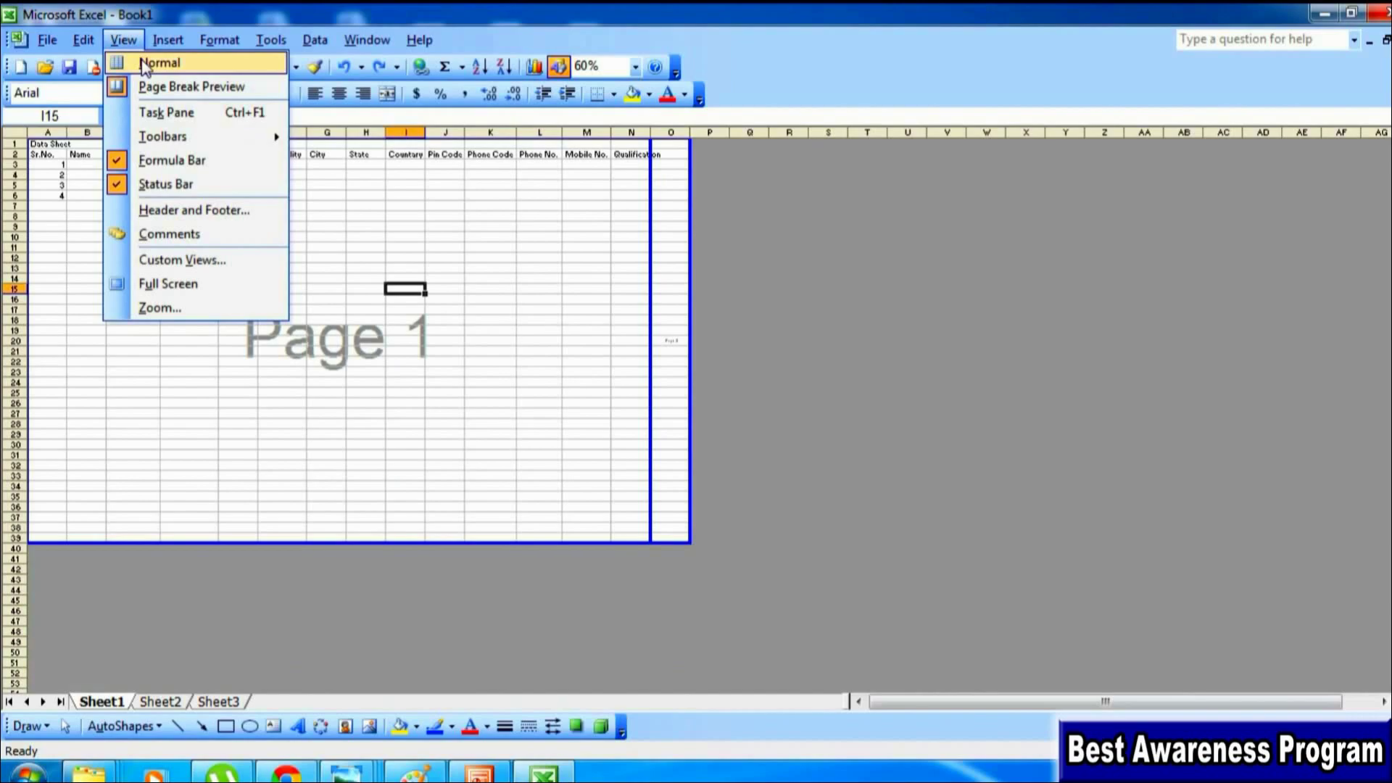
Step: Switch the sheet back to Normal view
{"action": "left_click", "coordinate": [145, 65]}
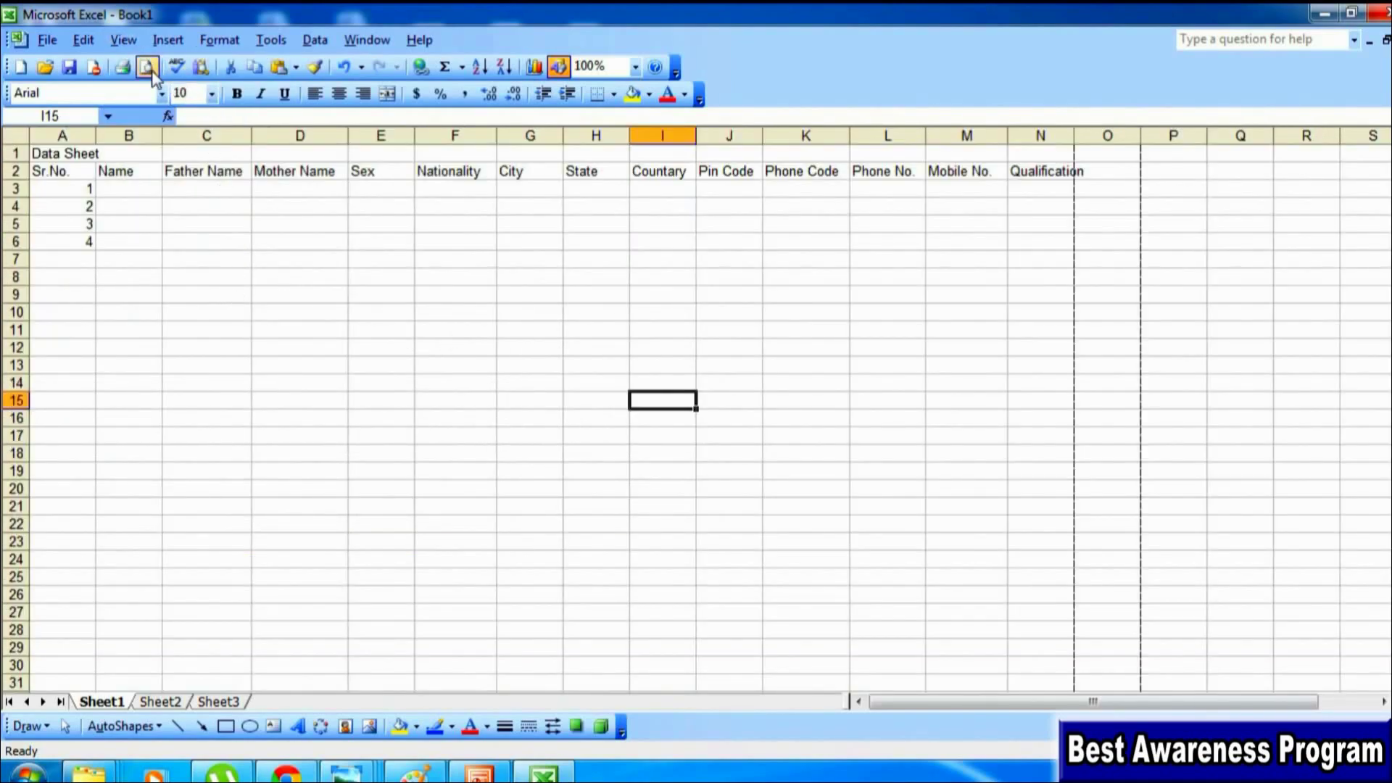
{"action": "left_click", "coordinate": [123, 40]}
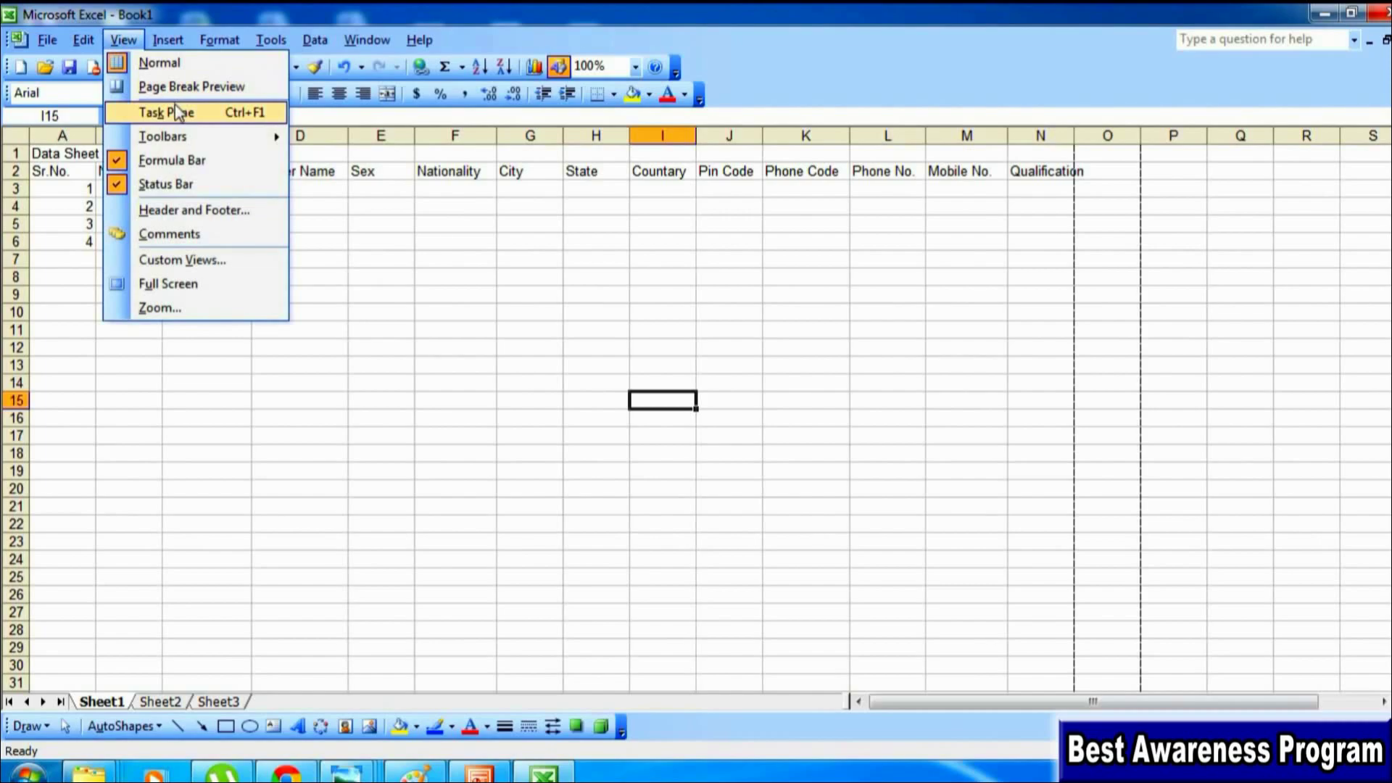
Step: Show the task pane and switch it to Help, then to Search Results
{"action": "left_click", "coordinate": [177, 112]}
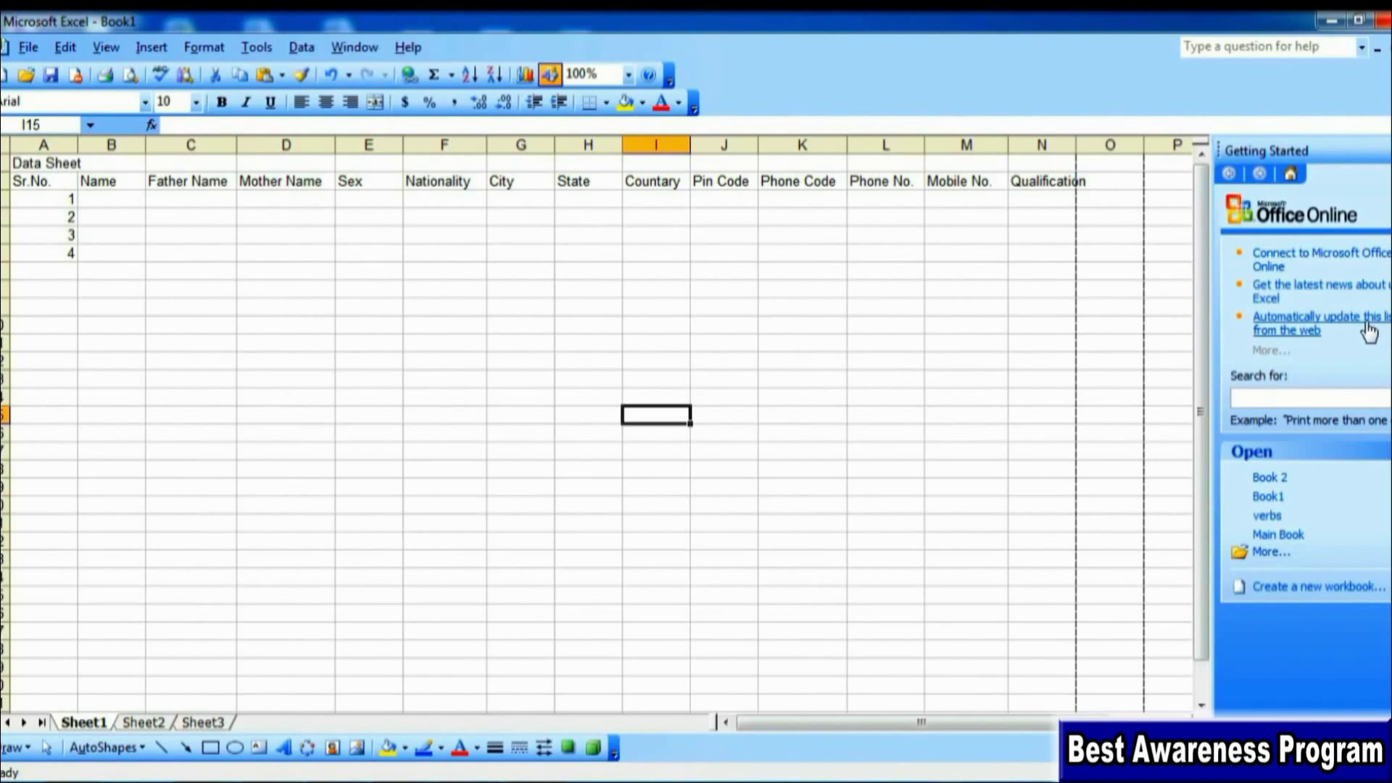
{"action": "left_click", "coordinate": [1380, 150]}
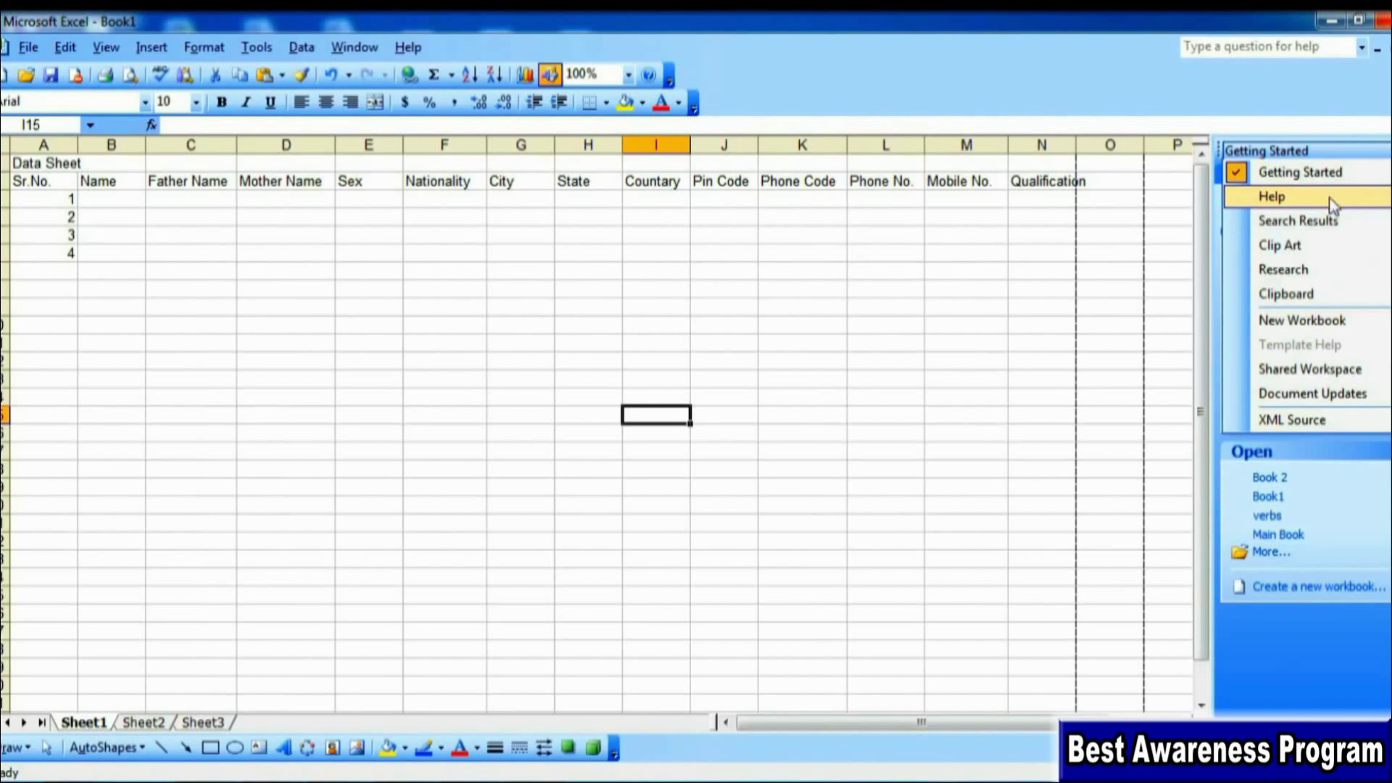
{"action": "left_click", "coordinate": [1333, 205]}
{"action": "left_click", "coordinate": [1333, 150]}
{"action": "left_click", "coordinate": [1341, 222]}
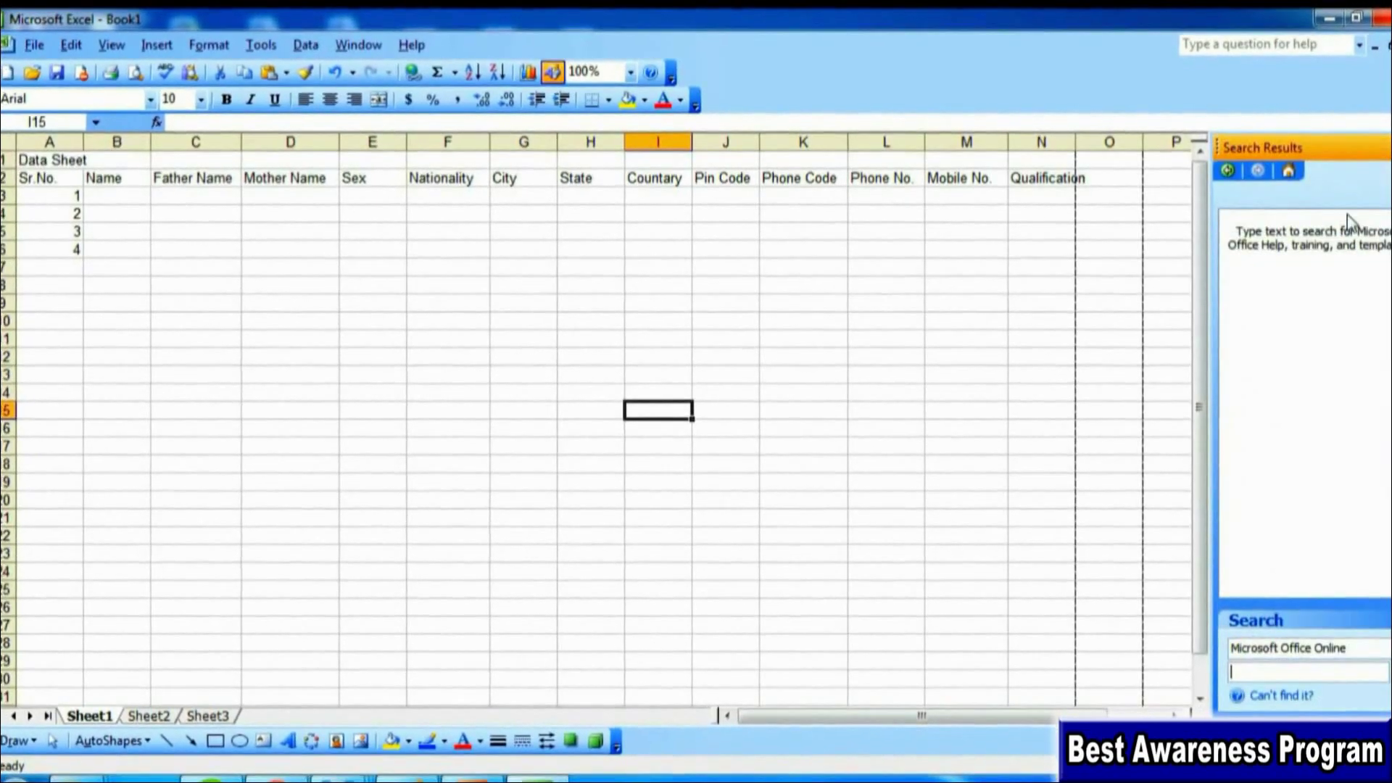
Step: Switch the task pane to Clip Art, then close it with Ctrl+F1
{"action": "left_click", "coordinate": [1383, 147]}
{"action": "left_click", "coordinate": [1362, 235]}
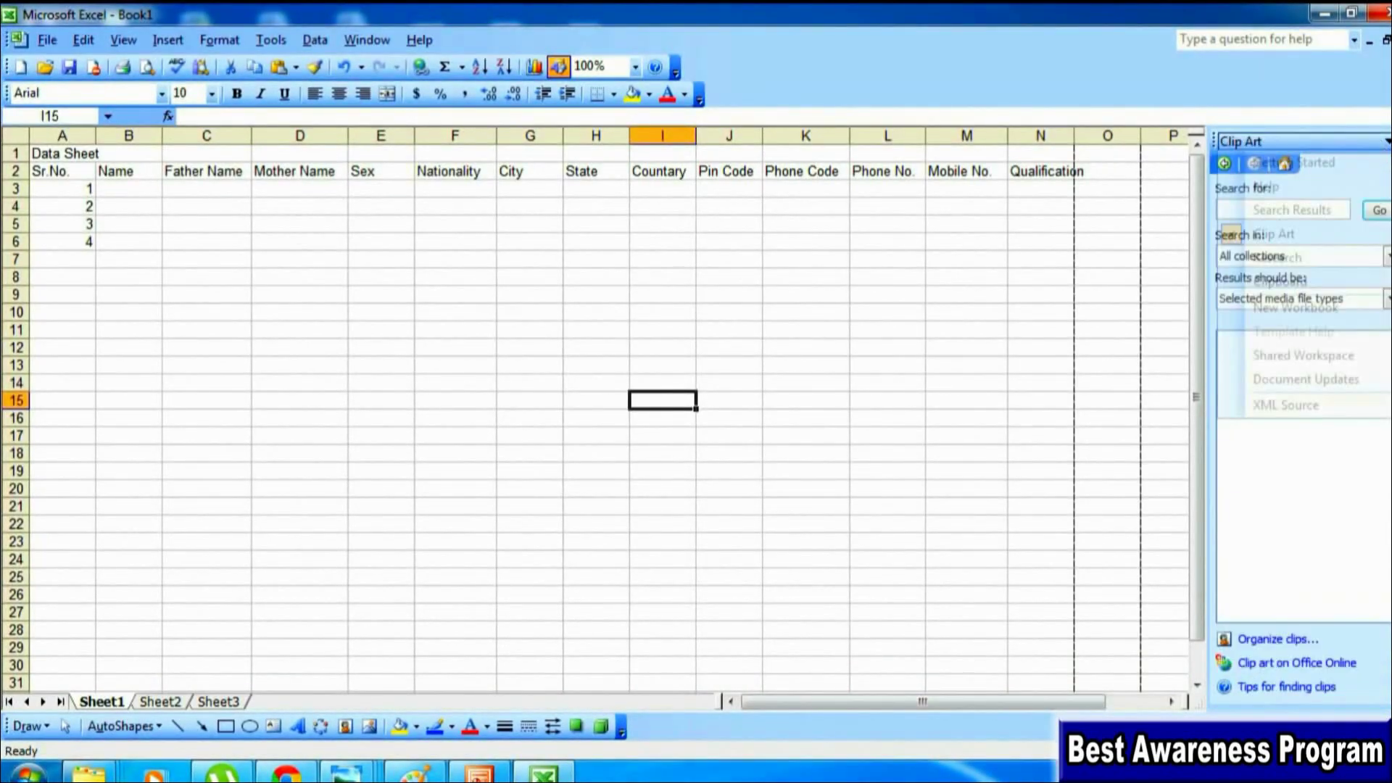
{"action": "left_click", "coordinate": [1385, 141]}
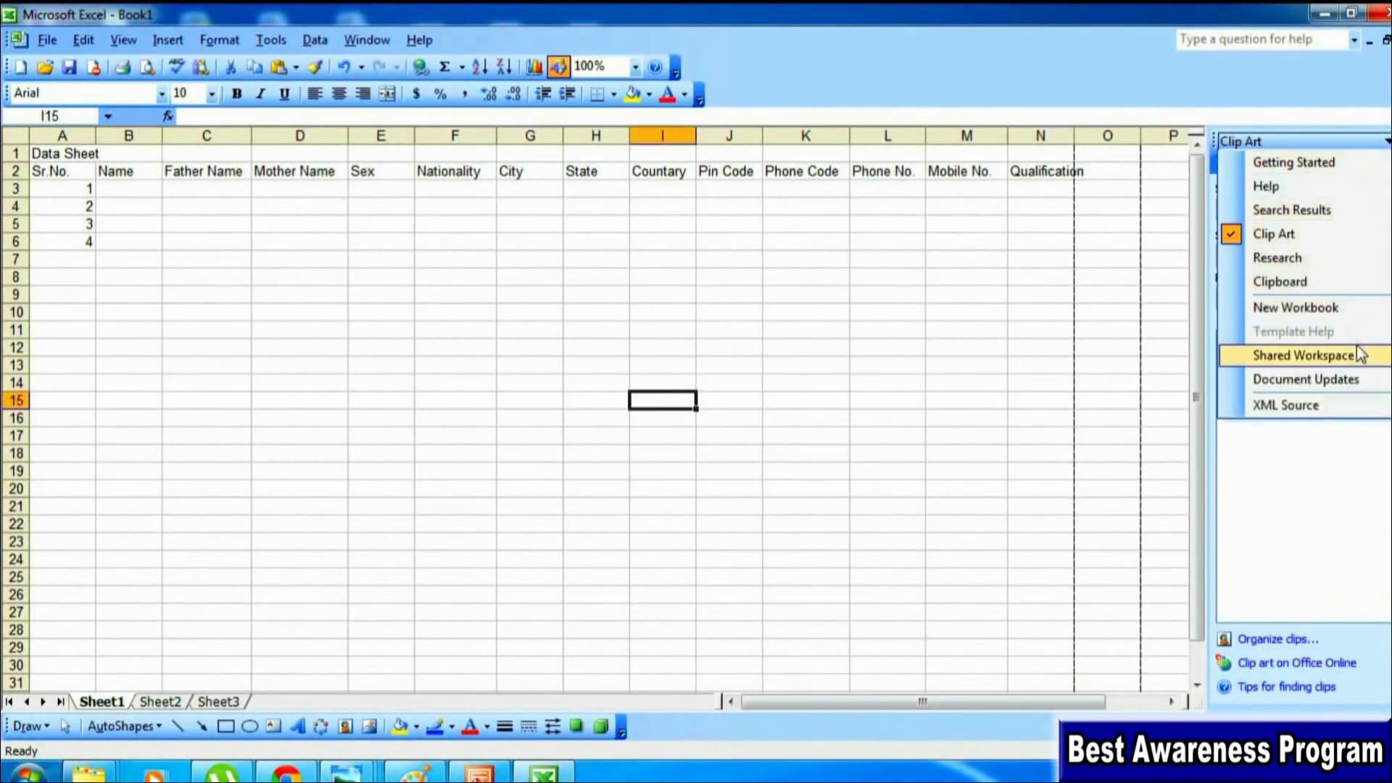
{"action": "left_click", "coordinate": [1276, 493]}
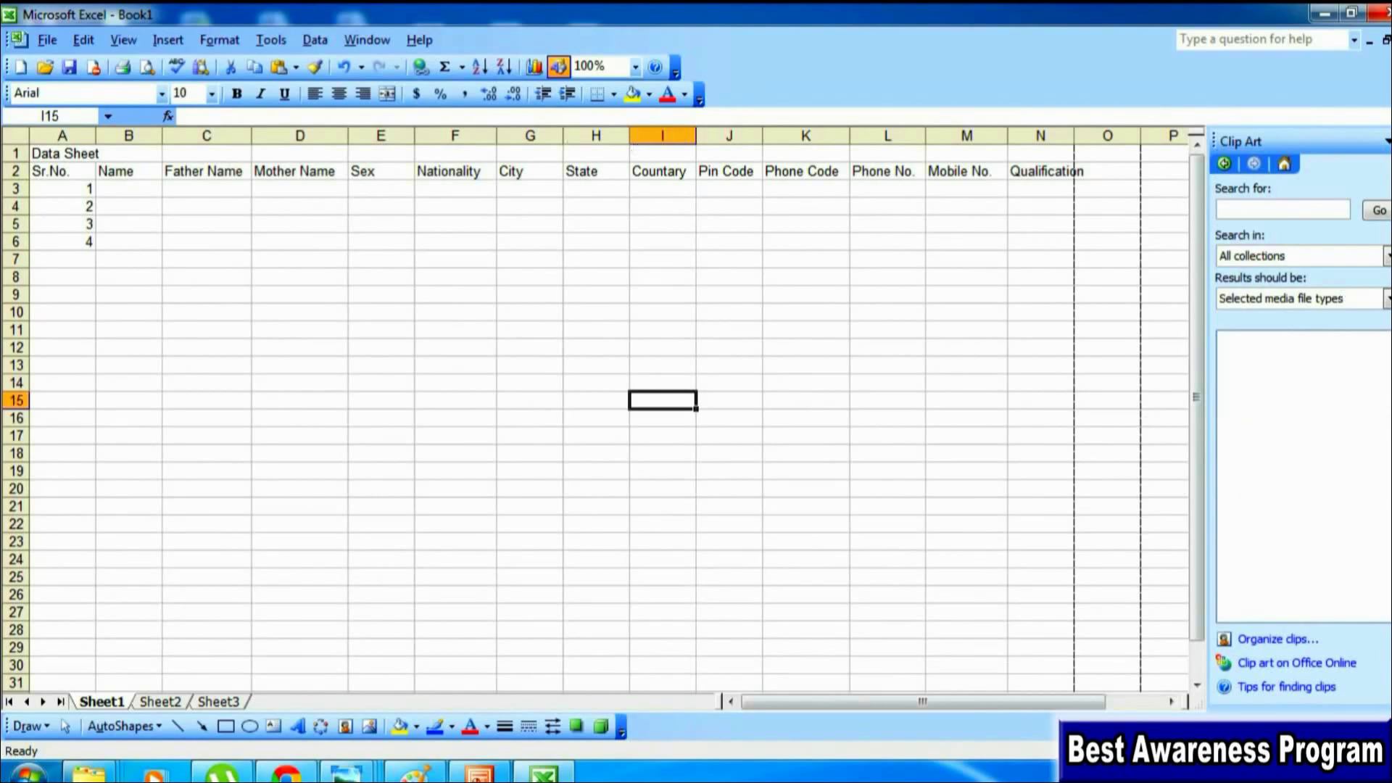
{"action": "key", "text": "ctrl+F1"}
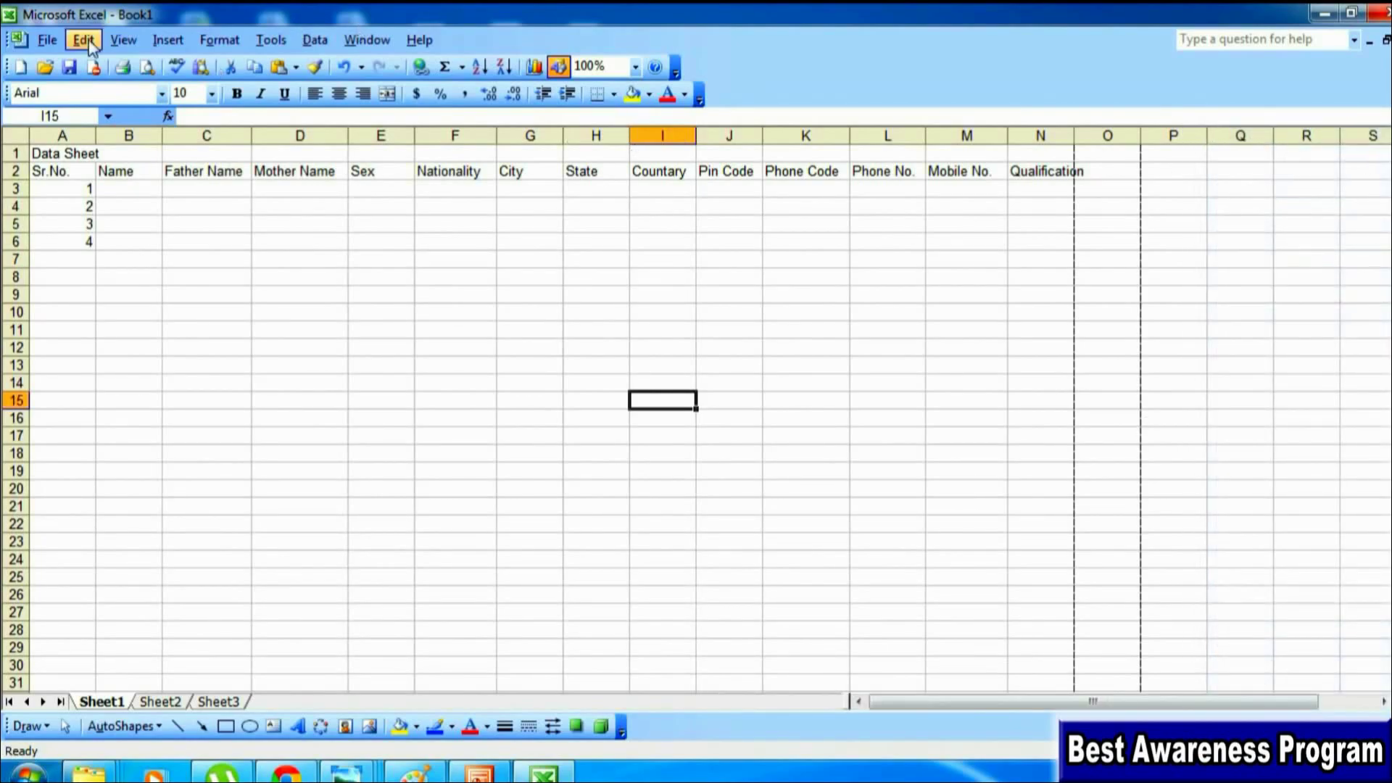
Step: Select cell G7, clear the G7 reference from the Name Box, and open the View menu
{"action": "left_click", "coordinate": [120, 40]}
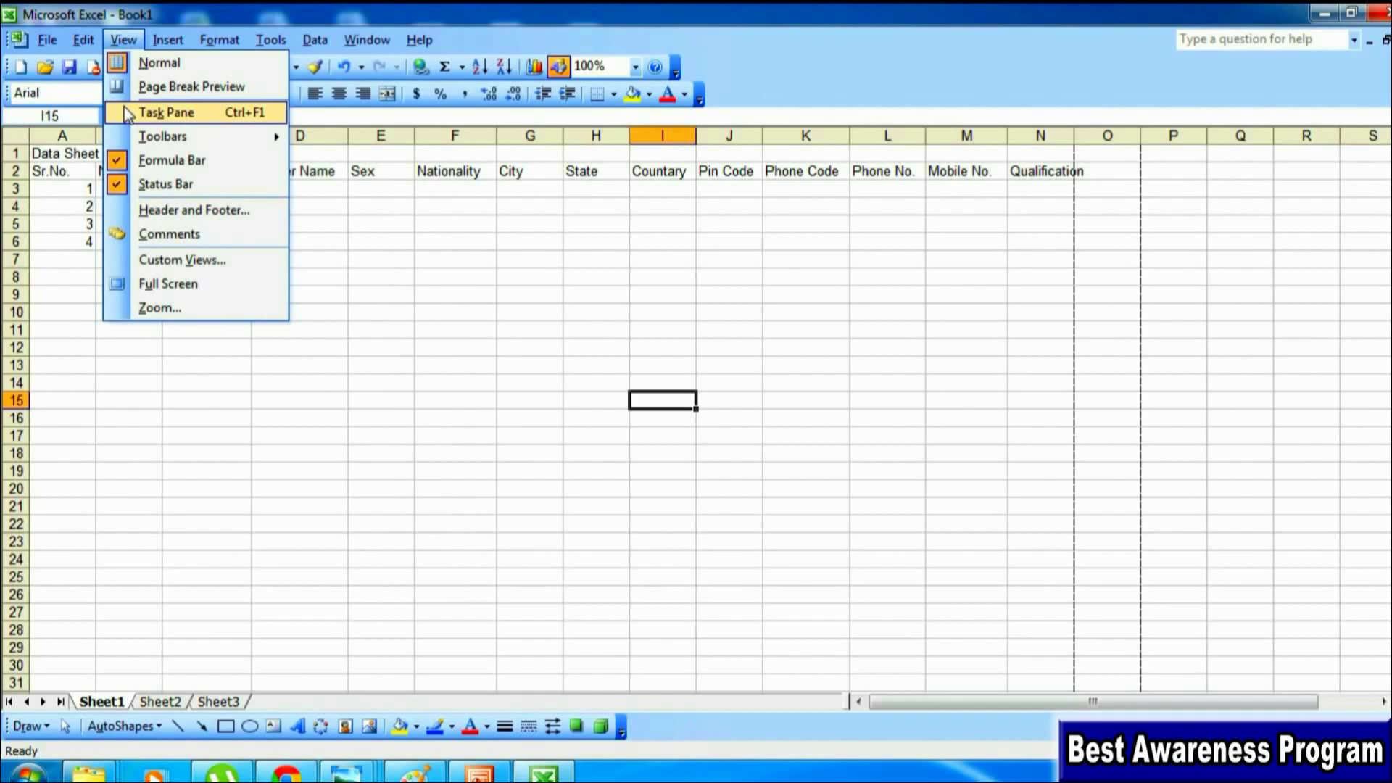
{"action": "mouse_move", "coordinate": [164, 137]}
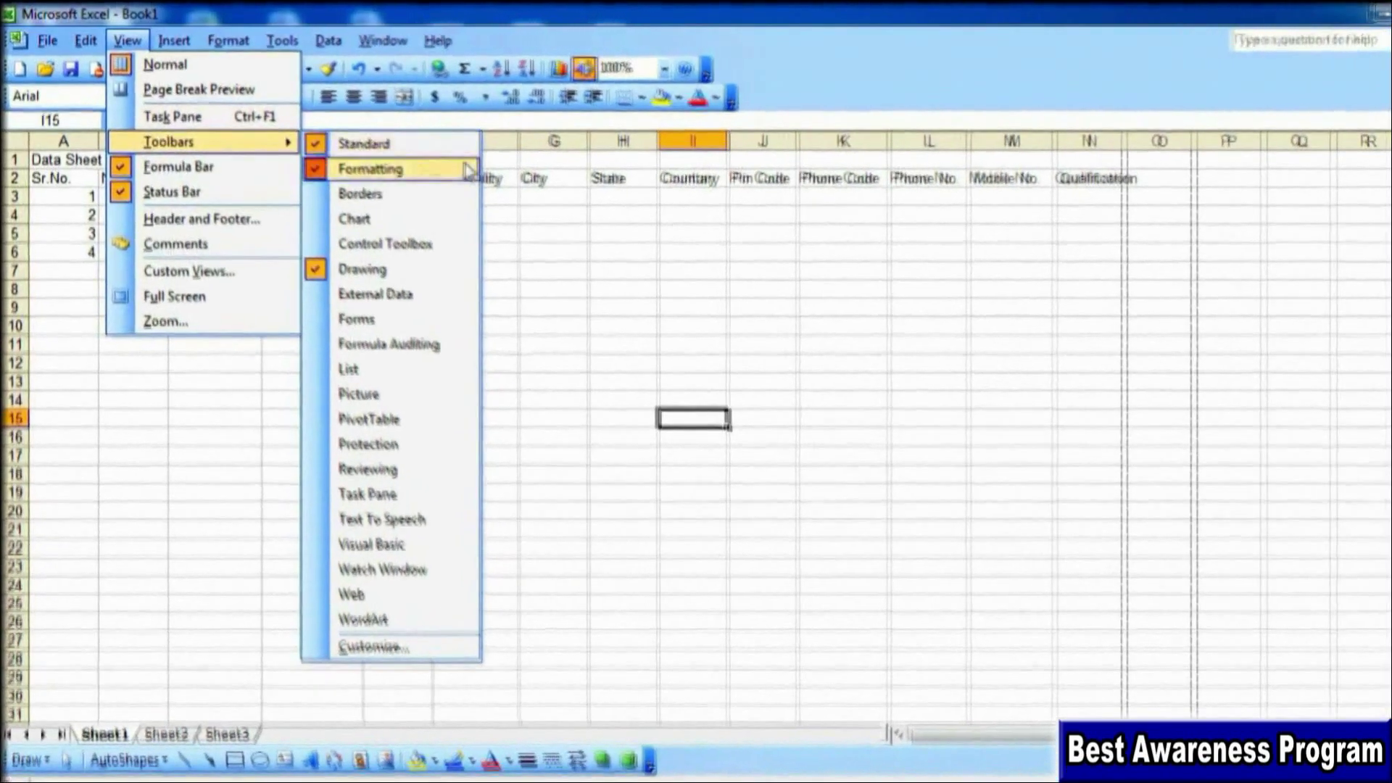
{"action": "left_click", "coordinate": [529, 259]}
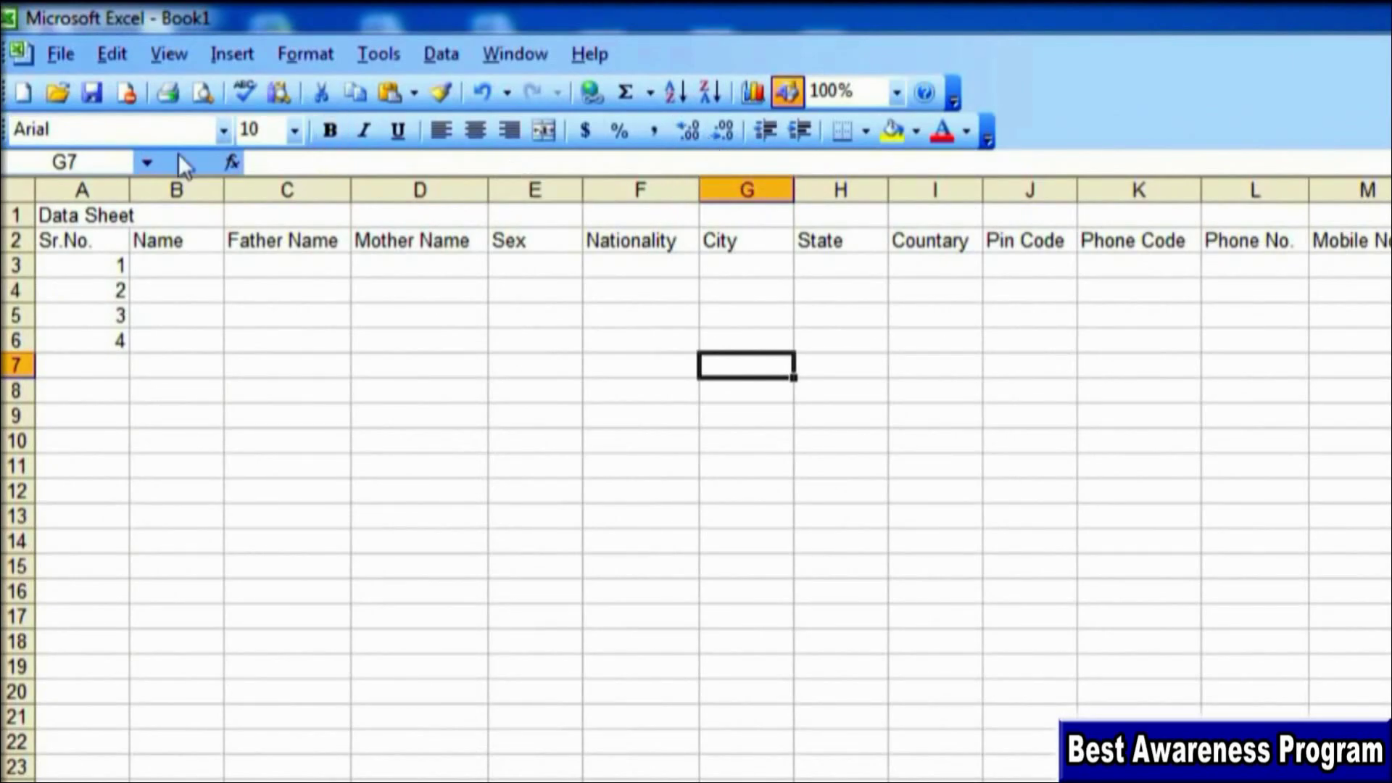
{"action": "left_click", "coordinate": [103, 165]}
{"action": "key", "text": "BackSpace"}
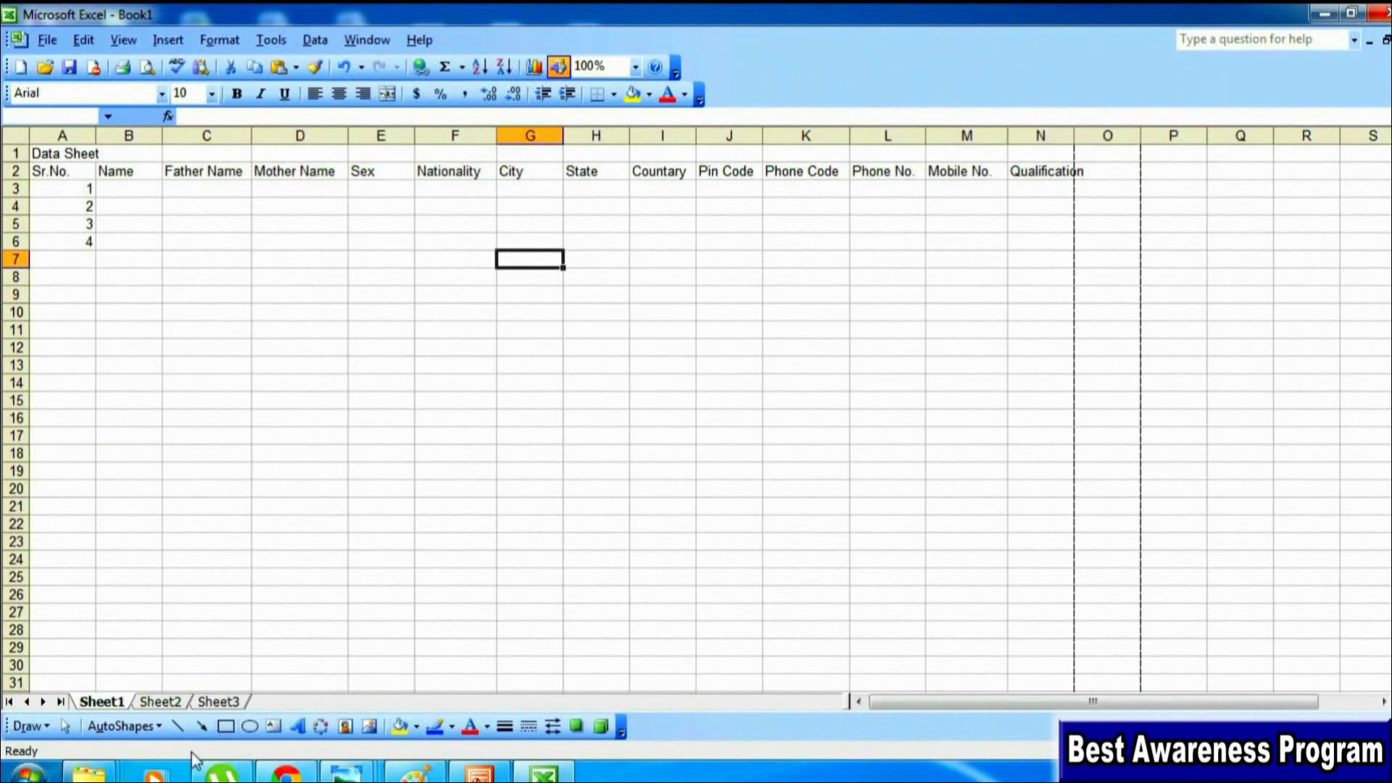
{"action": "left_click", "coordinate": [123, 40]}
{"action": "mouse_move", "coordinate": [163, 136]}
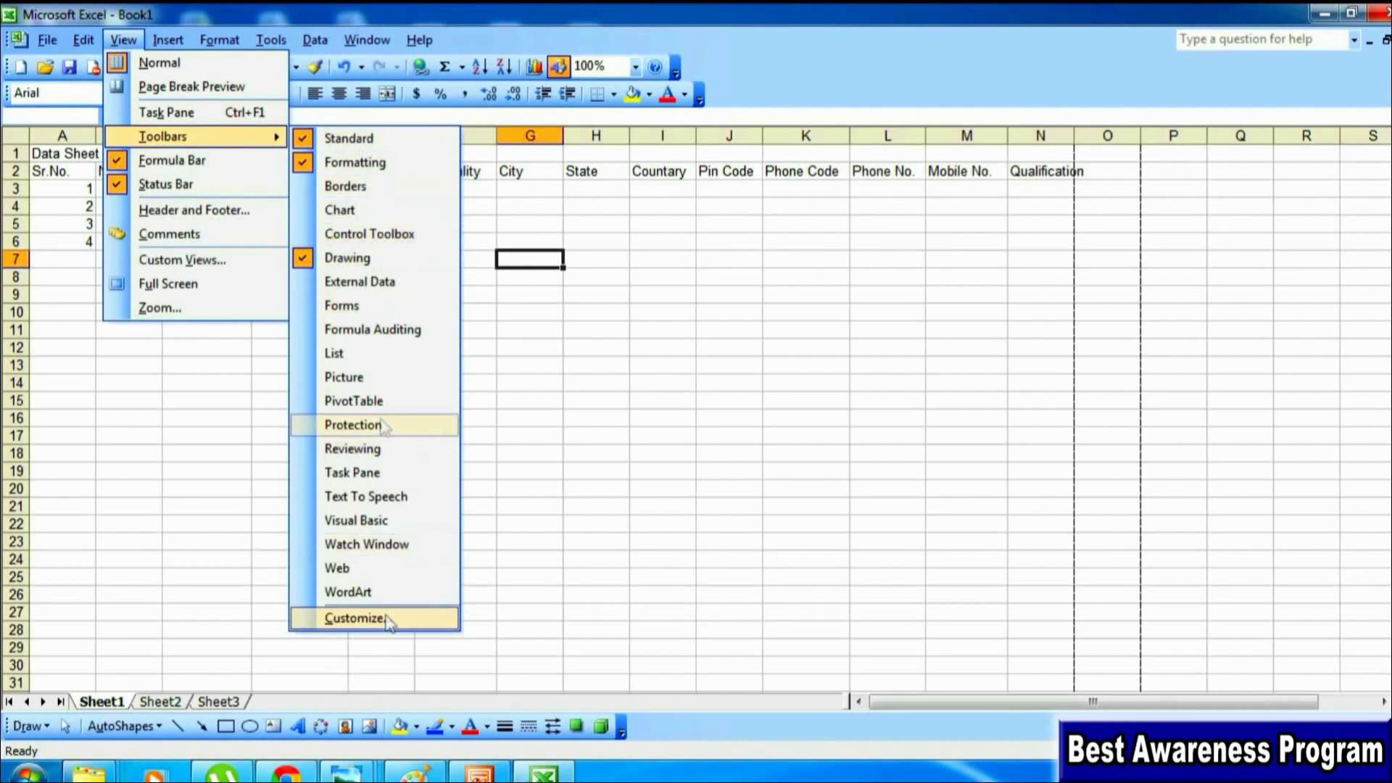
Step: Hide the Standard toolbar, then show it again
{"action": "left_click", "coordinate": [377, 137]}
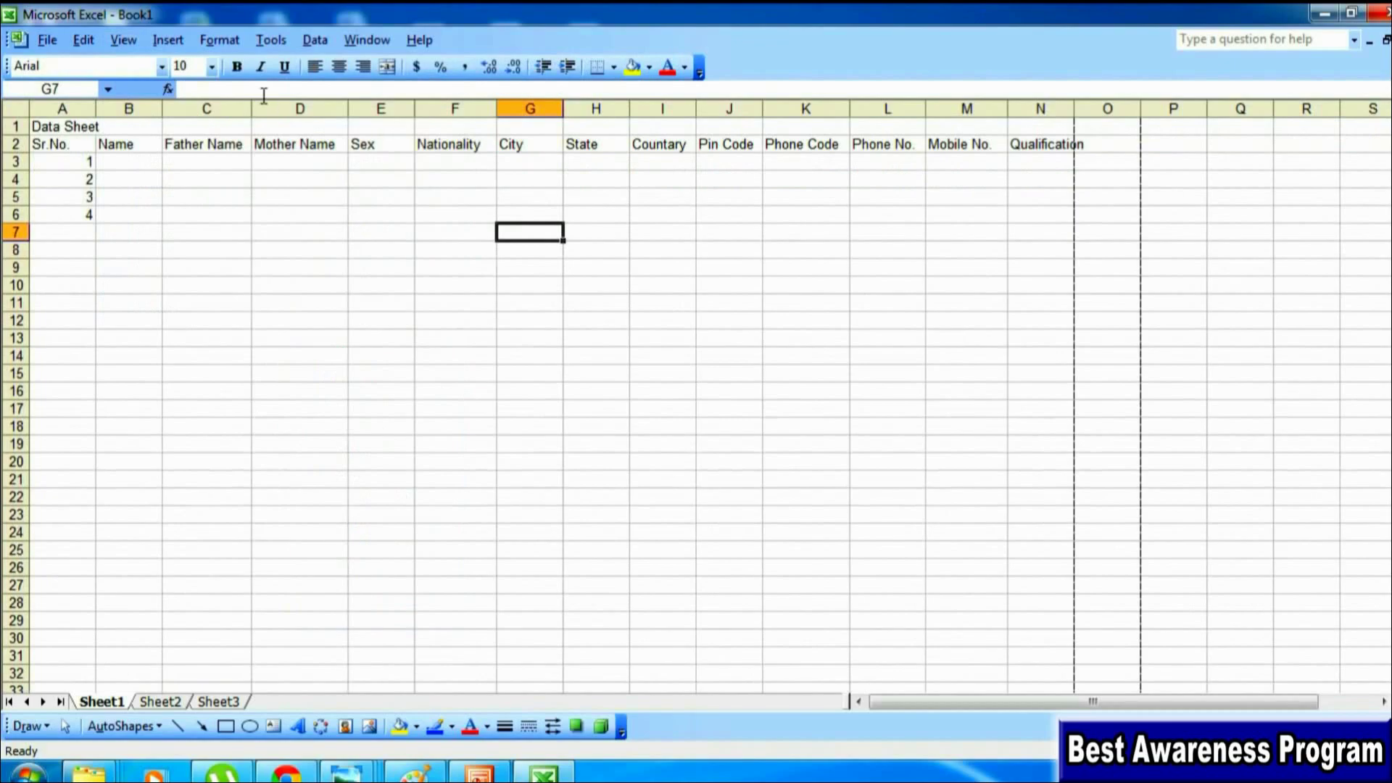
{"action": "left_click", "coordinate": [124, 41]}
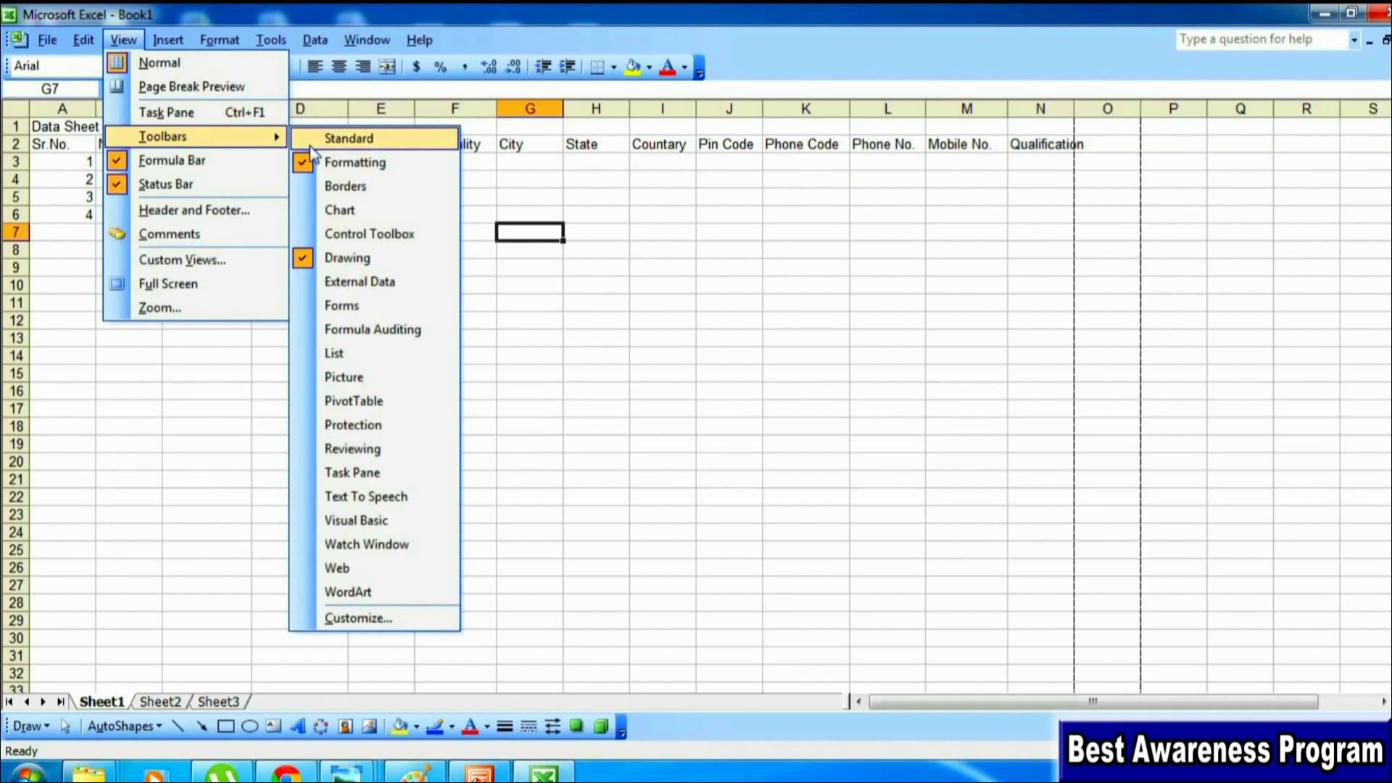
{"action": "left_click", "coordinate": [348, 138]}
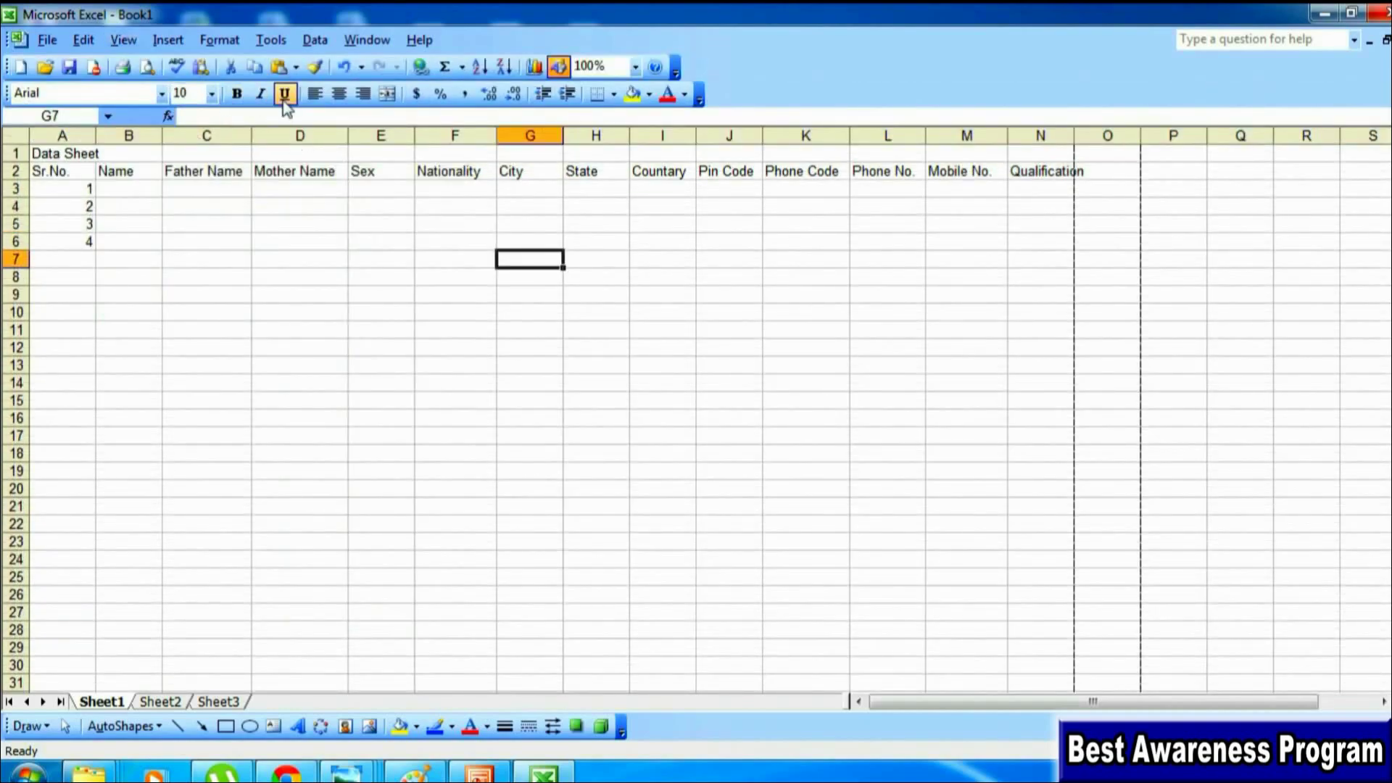
Step: Hide the Formatting toolbar, then turn it back on
{"action": "left_click", "coordinate": [118, 39]}
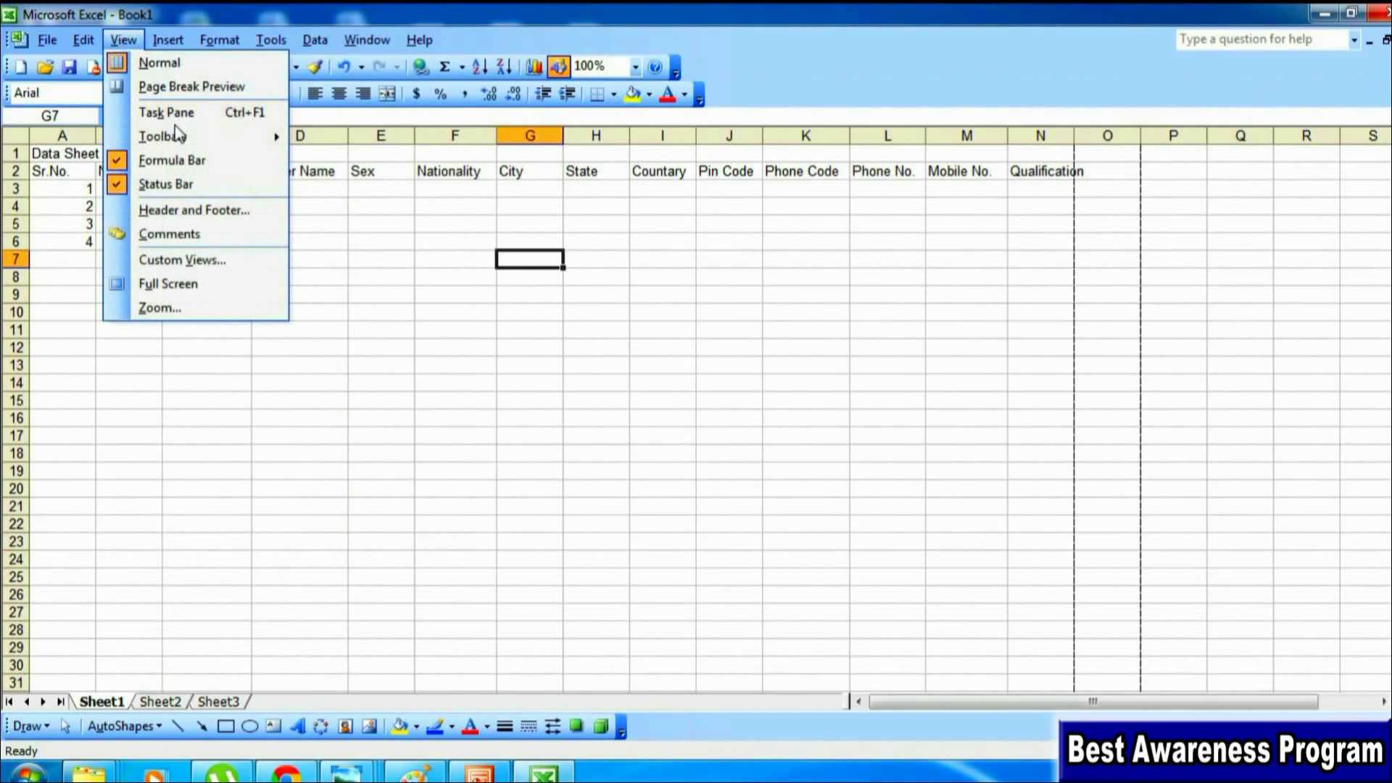
{"action": "mouse_move", "coordinate": [163, 136]}
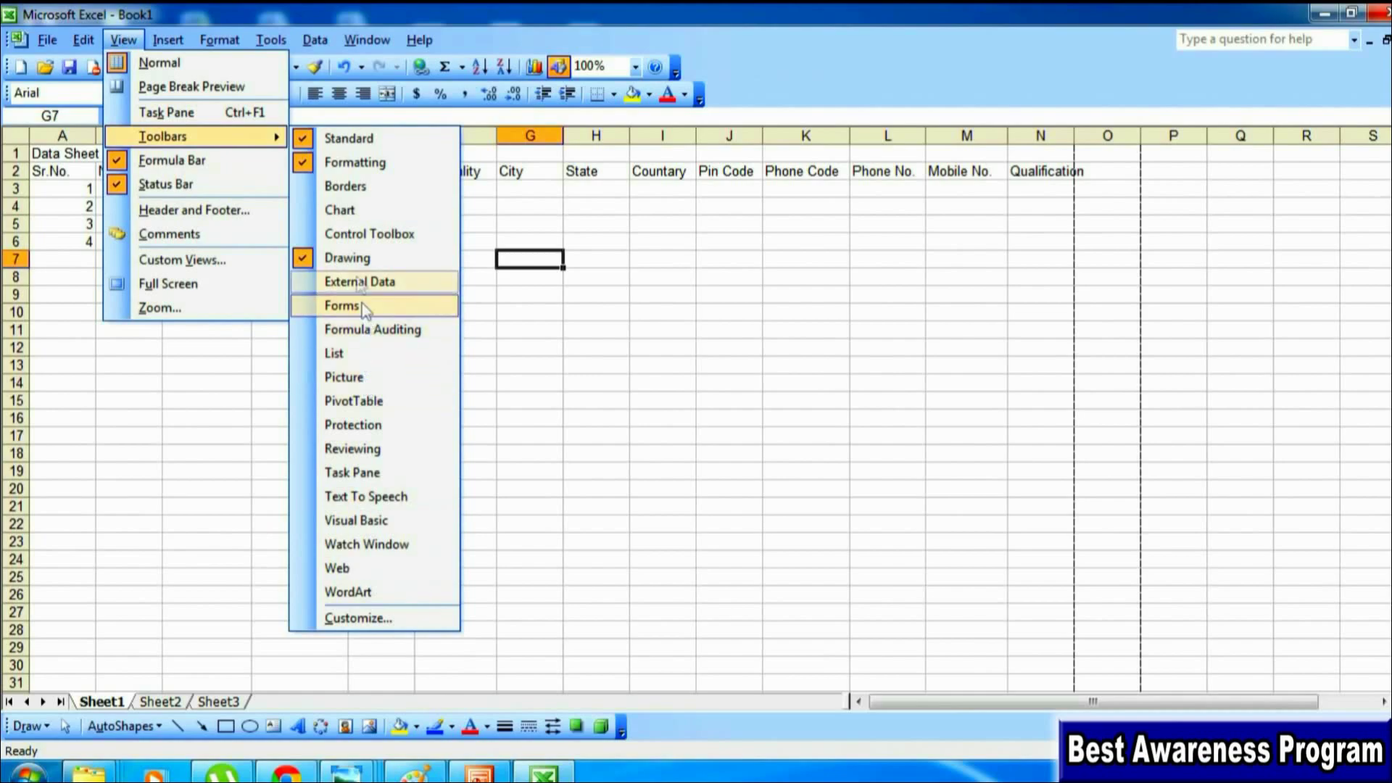
{"action": "left_click", "coordinate": [355, 164]}
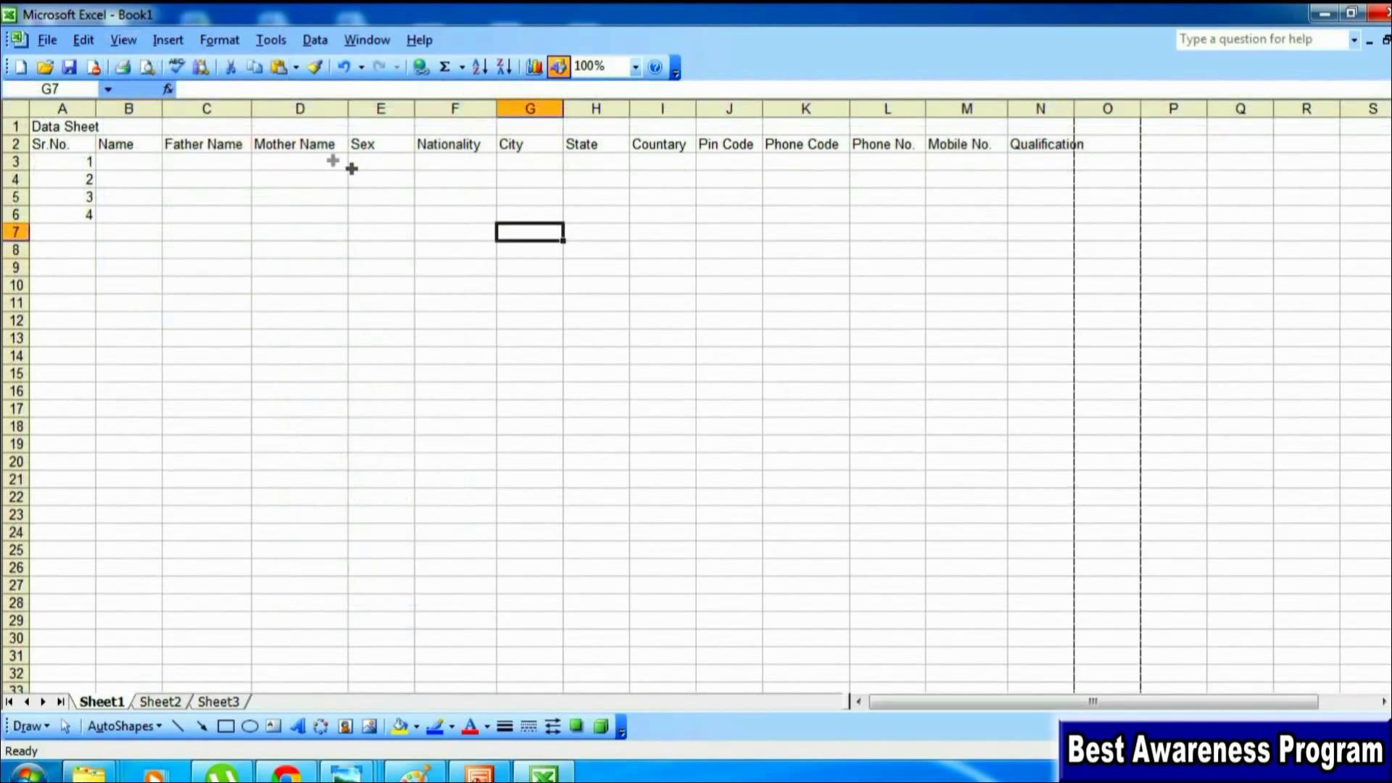
{"action": "left_click", "coordinate": [124, 40]}
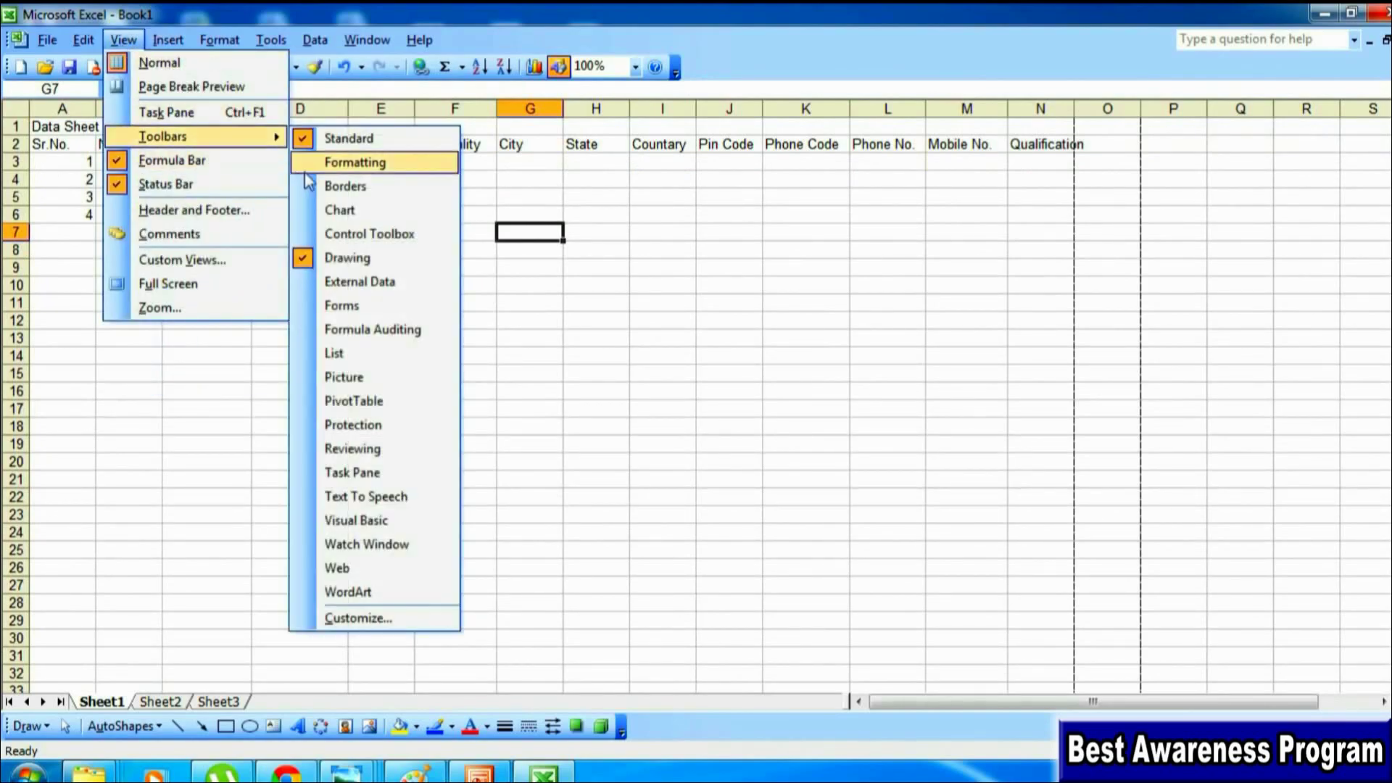
{"action": "left_click", "coordinate": [308, 159]}
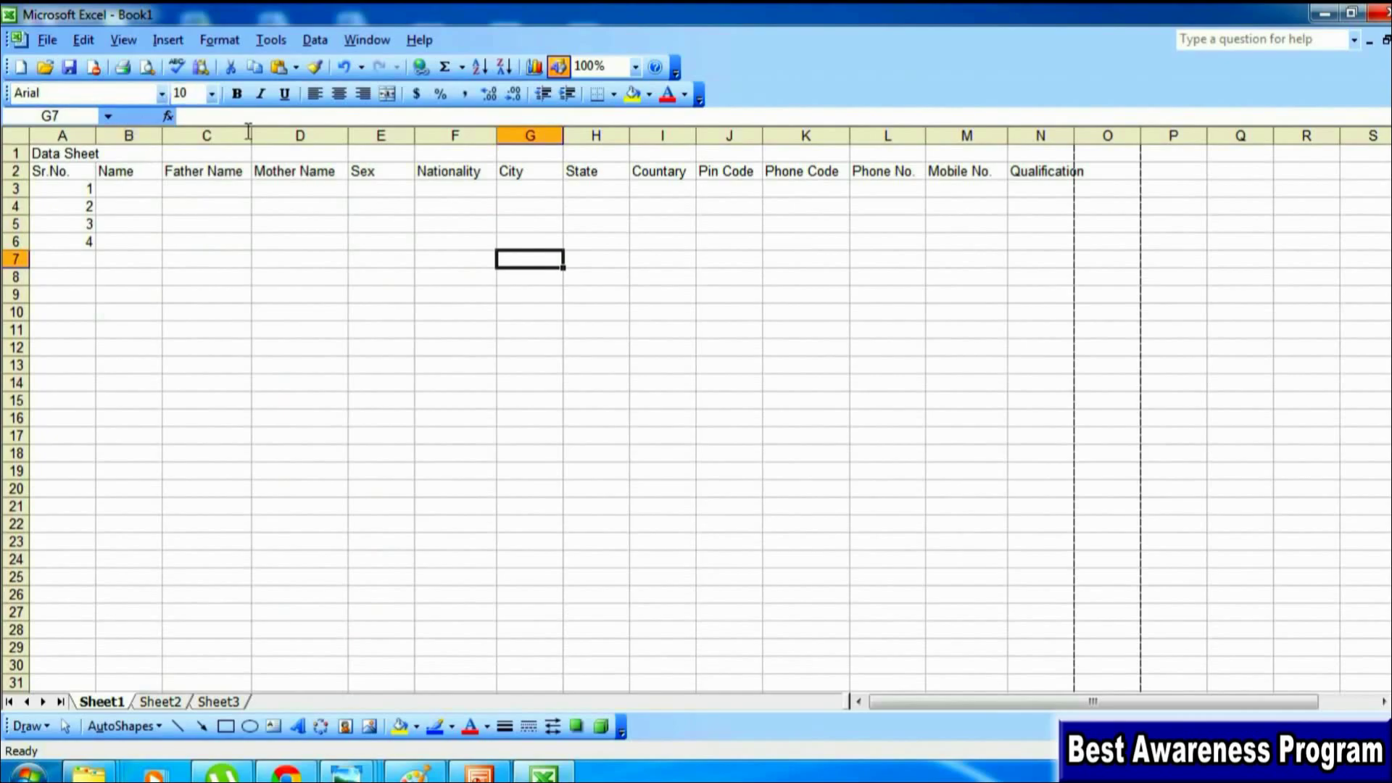
Step: Turn the Formula Bar off from the View menu, then turn it back on
{"action": "left_click", "coordinate": [124, 40]}
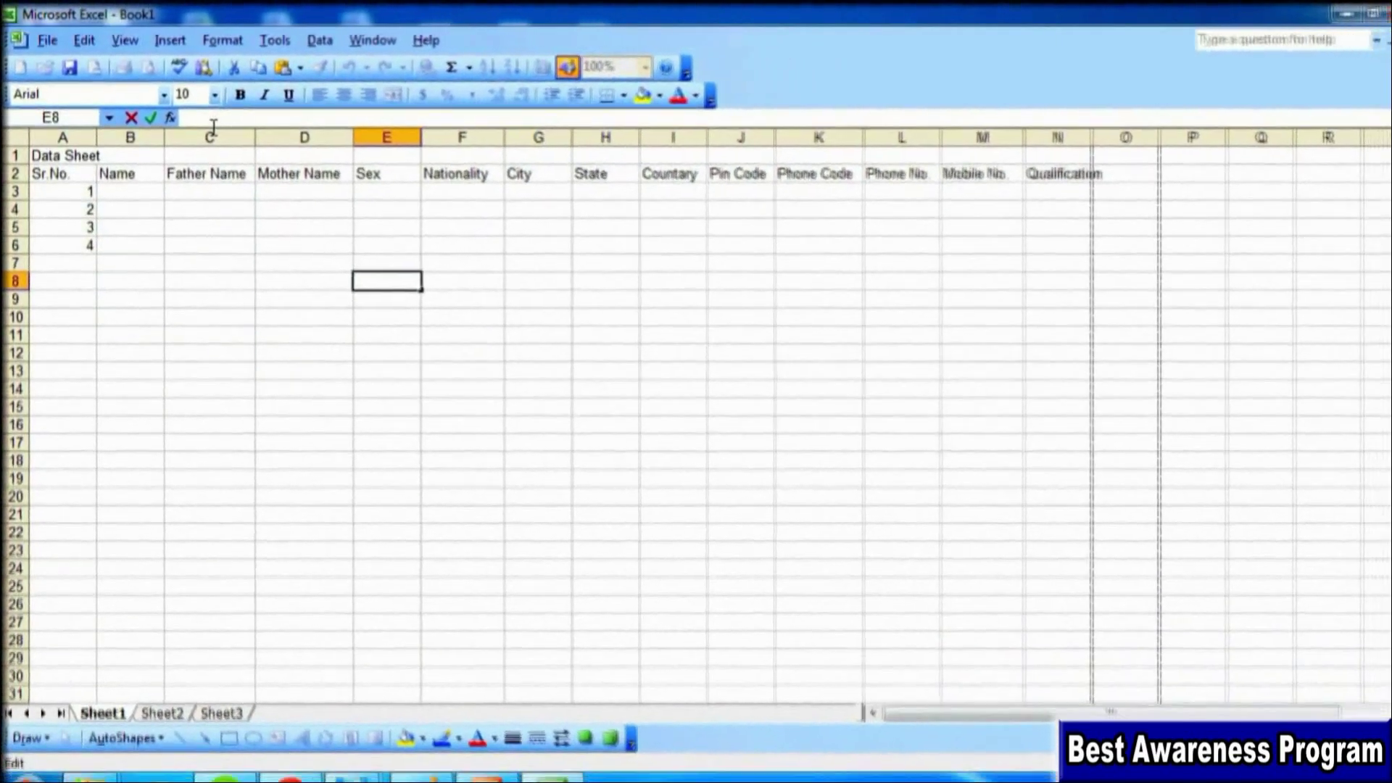
{"action": "left_click", "coordinate": [223, 118]}
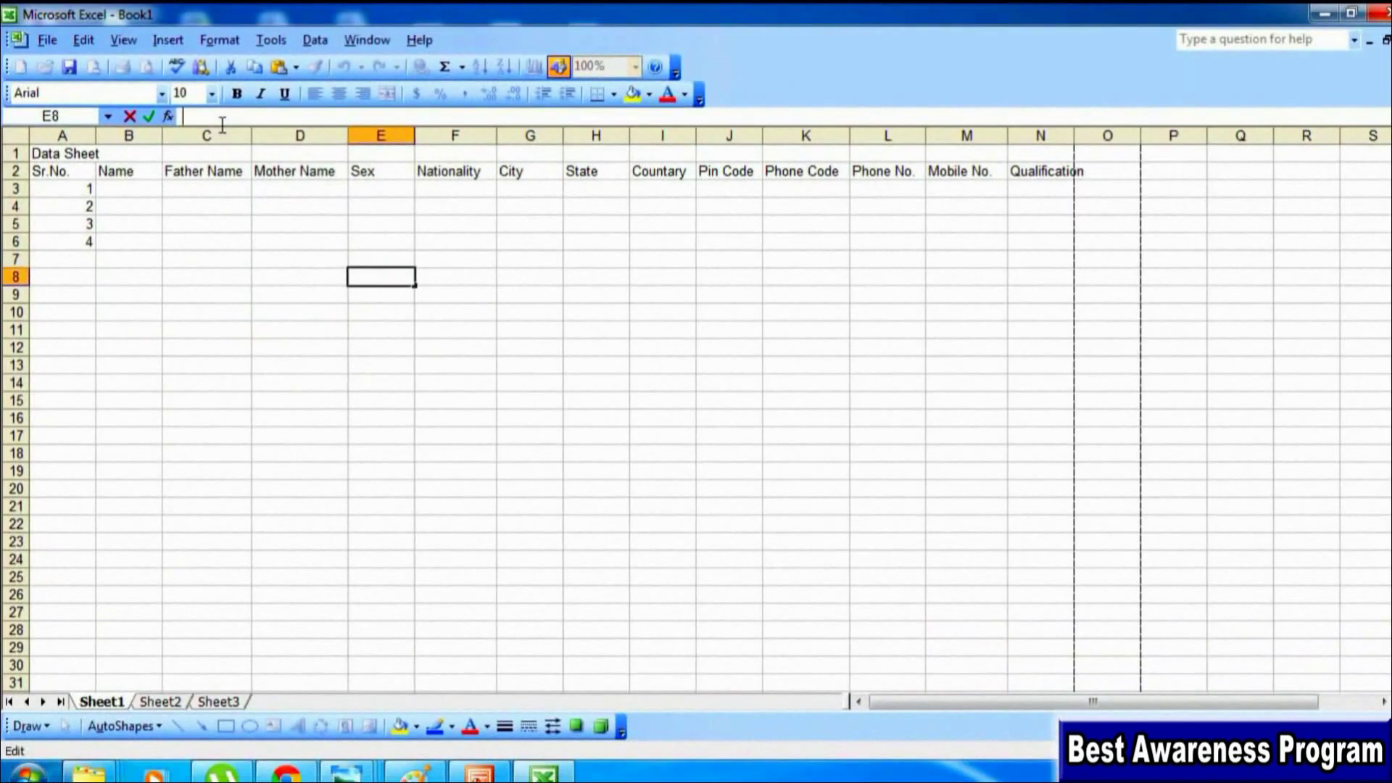
{"action": "left_click", "coordinate": [123, 40]}
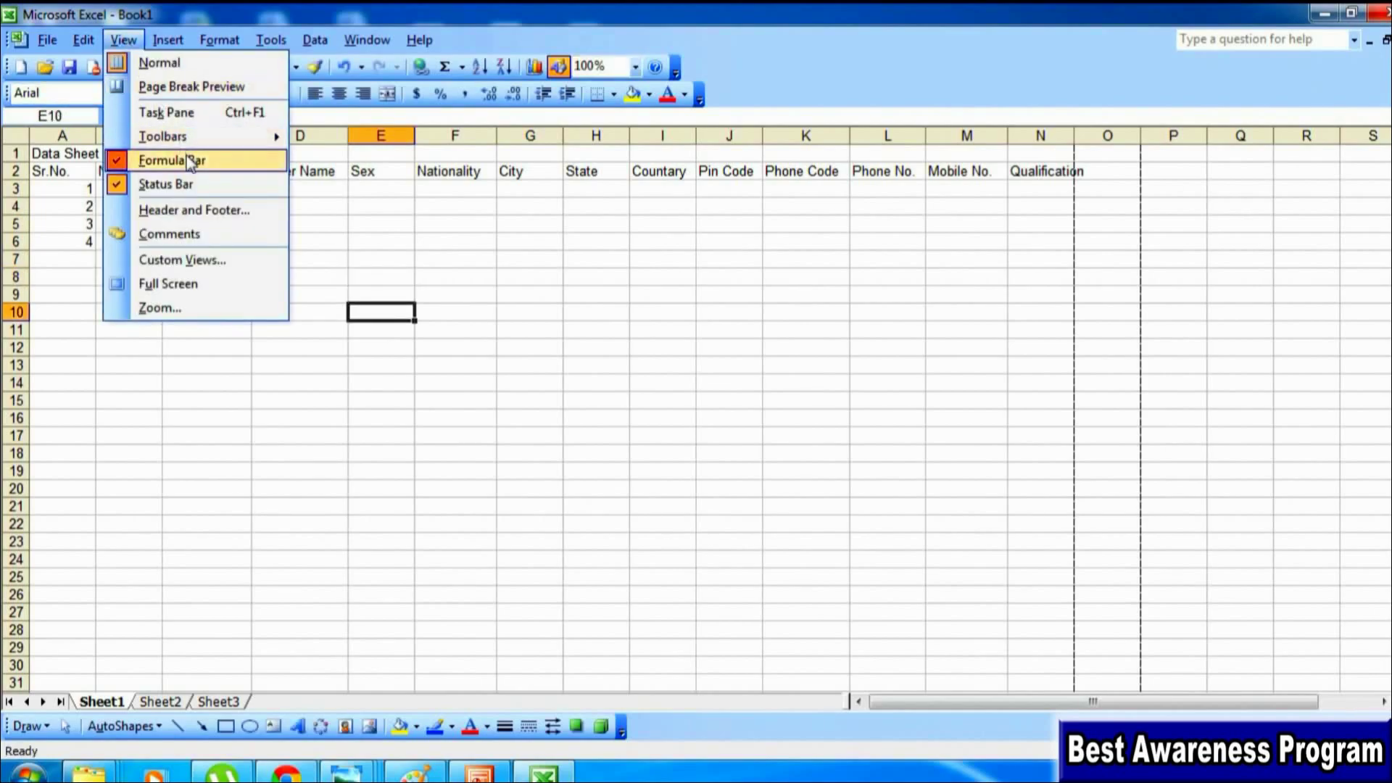
{"action": "left_click", "coordinate": [191, 161]}
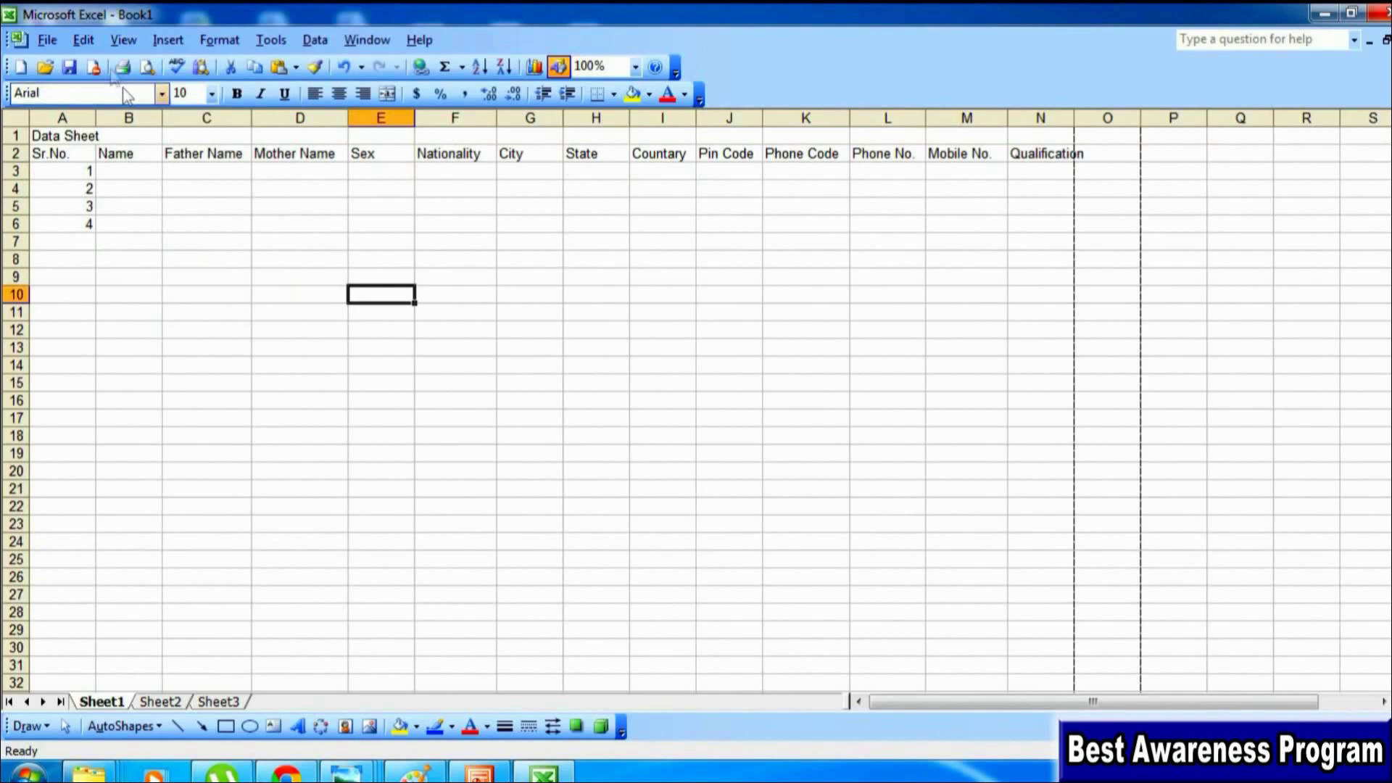
{"action": "left_click", "coordinate": [124, 40]}
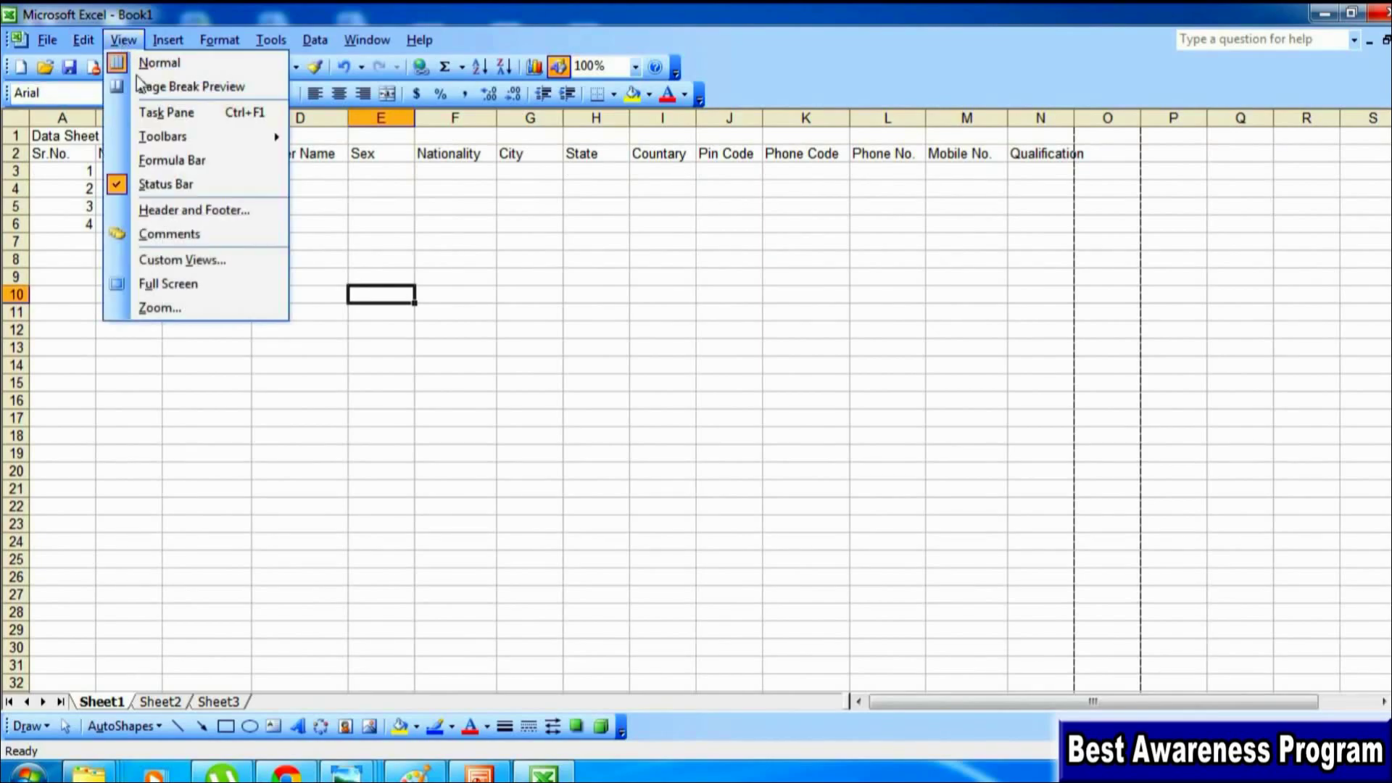
{"action": "left_click", "coordinate": [180, 160]}
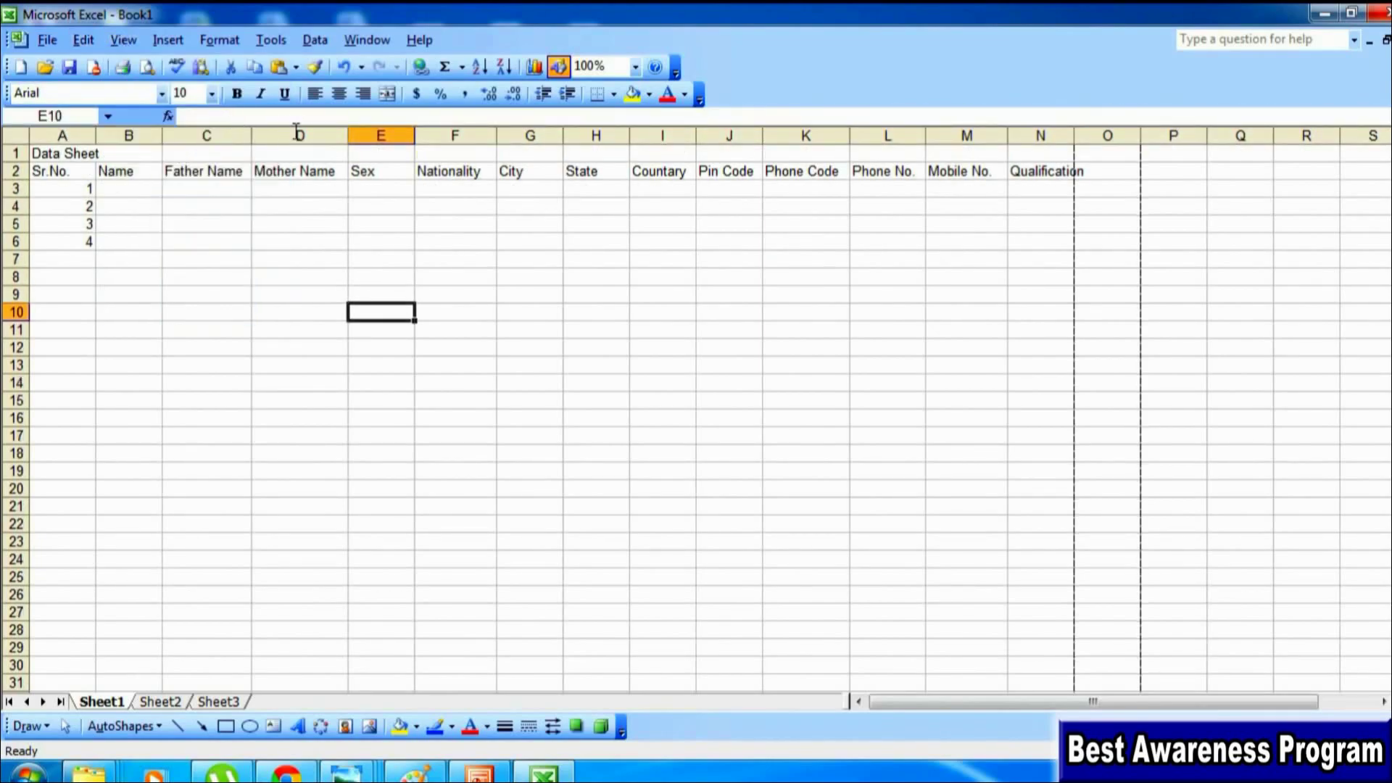